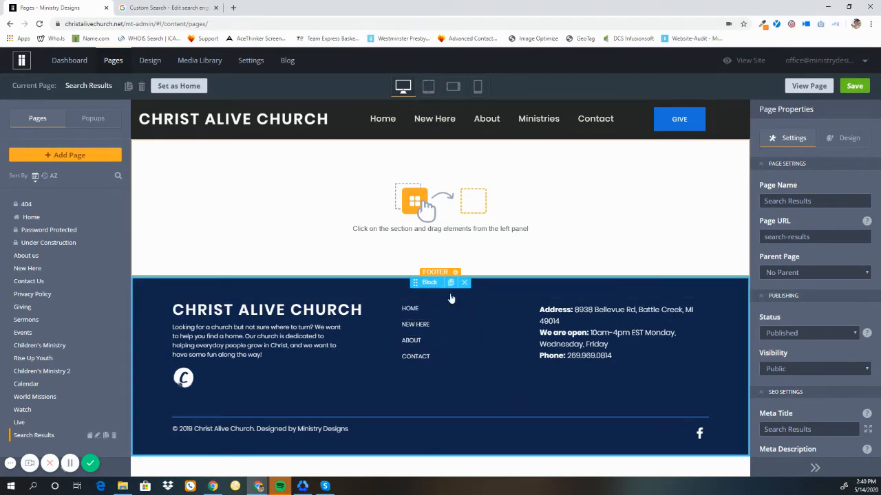
# Step: Open the website's Integration settings
pyautogui.click(140, 6)
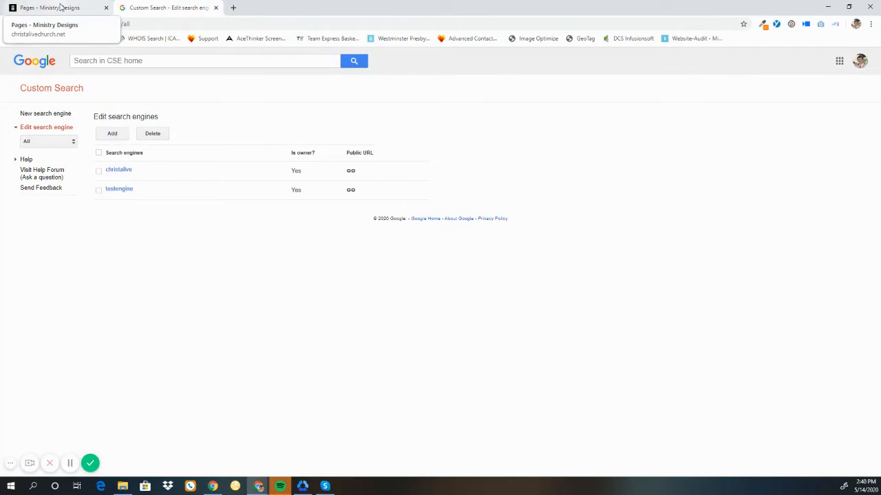
pyautogui.click(60, 7)
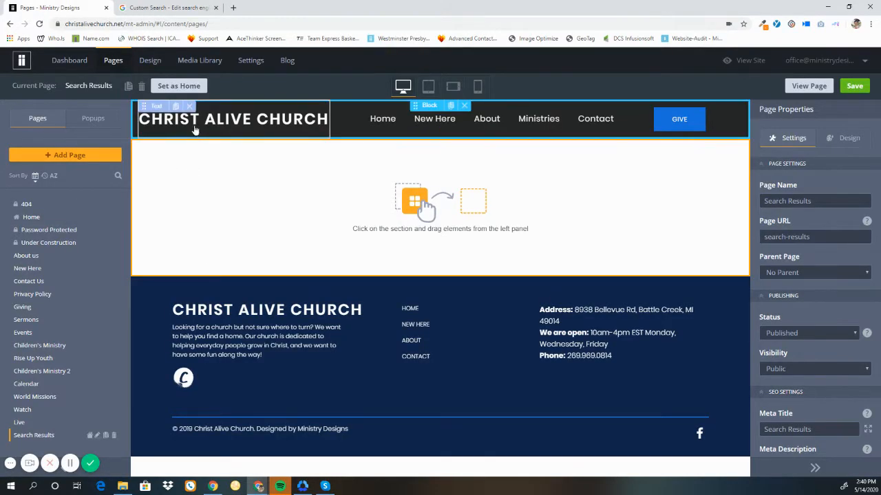
pyautogui.click(249, 63)
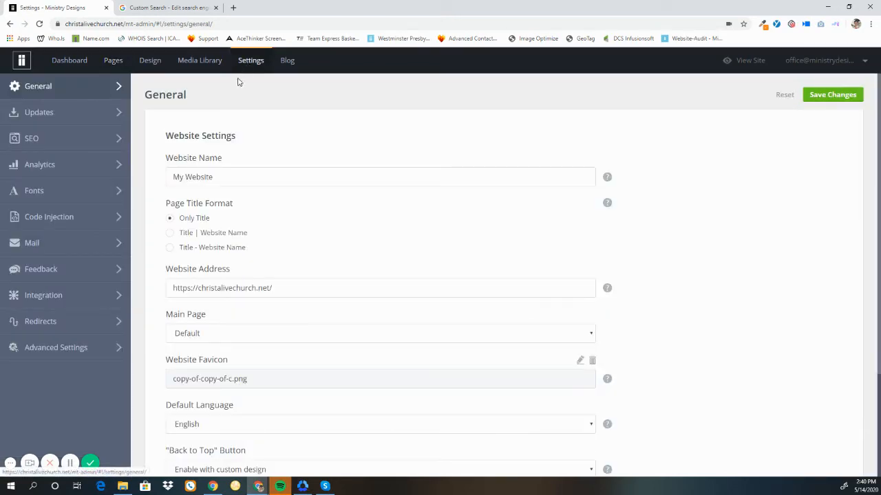
pyautogui.click(53, 298)
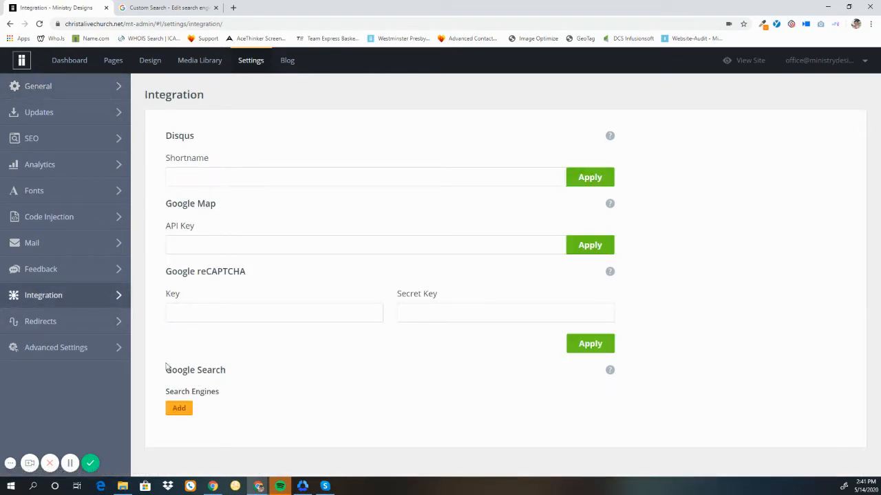
# Step: Start adding a new Google Search engine under Integration
pyautogui.moveTo(166, 368); pyautogui.dragTo(228, 383)
pyautogui.click(235, 387)
pyautogui.click(182, 411)
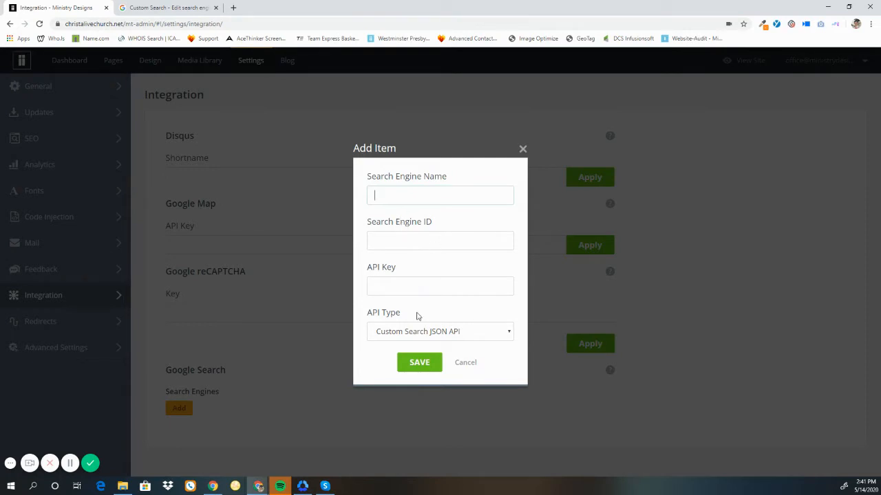
# Step: Start creating a new search engine in Google Custom Search
pyautogui.click(186, 4)
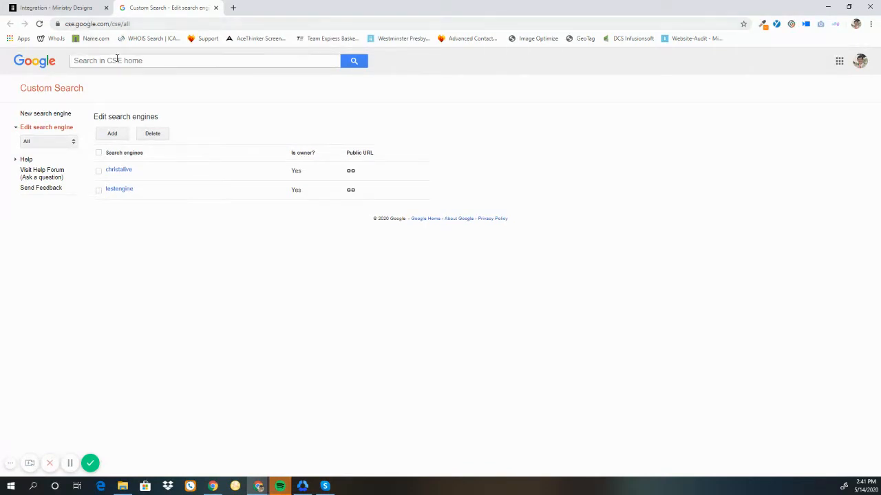
pyautogui.click(44, 116)
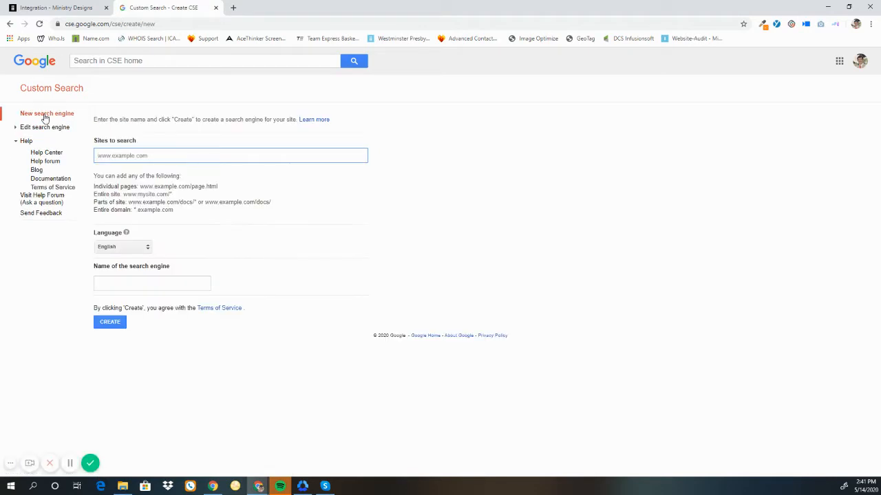
pyautogui.moveTo(96, 139); pyautogui.dragTo(141, 148)
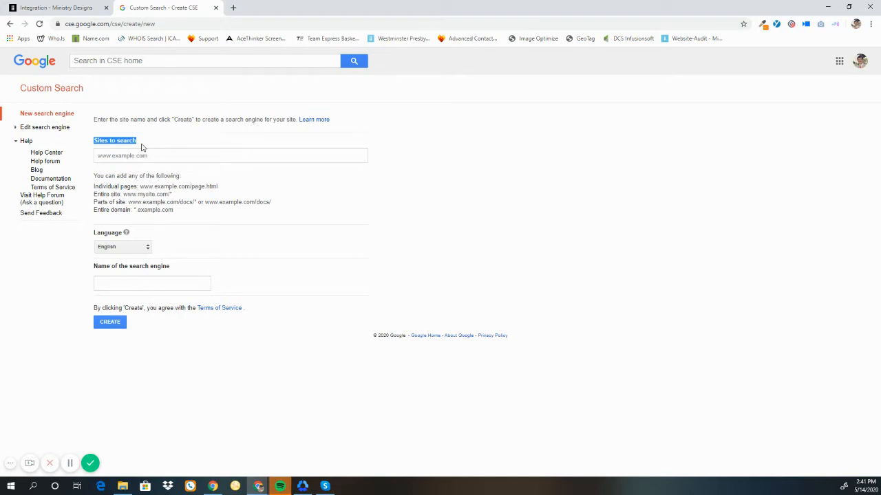
pyautogui.click(32, 8)
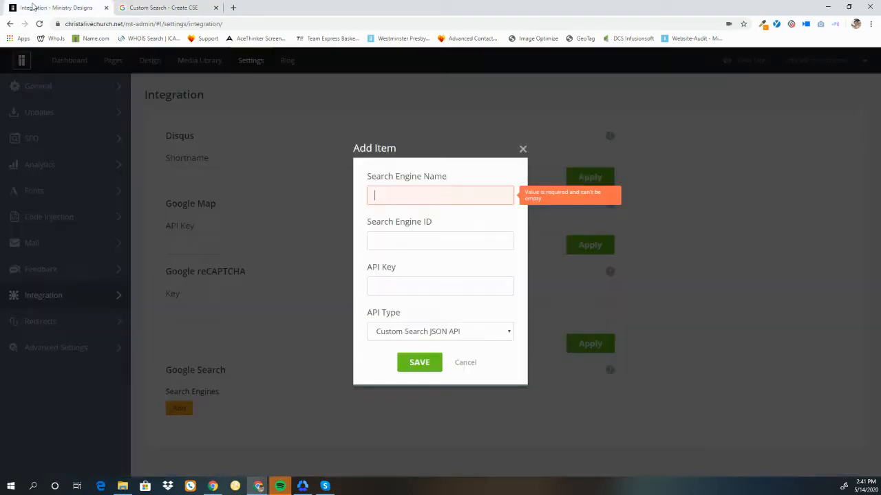
pyautogui.moveTo(123, 24); pyautogui.dragTo(62, 24)
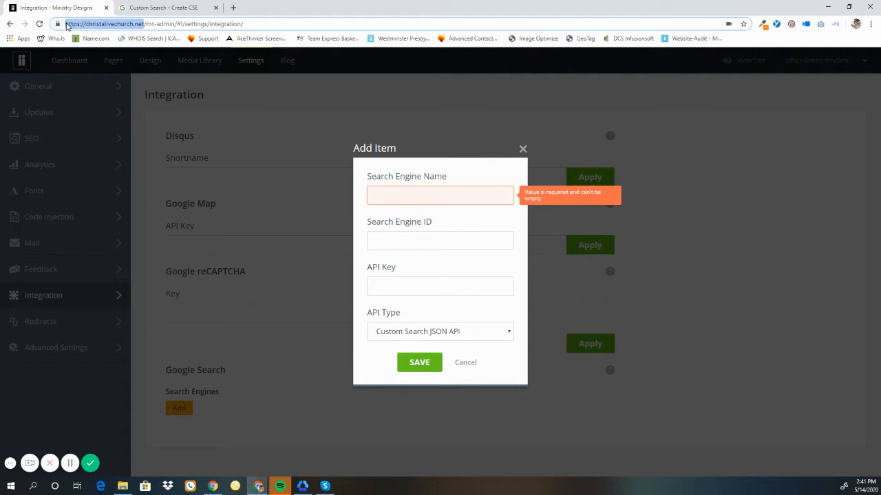
pyautogui.rightClick(82, 29)
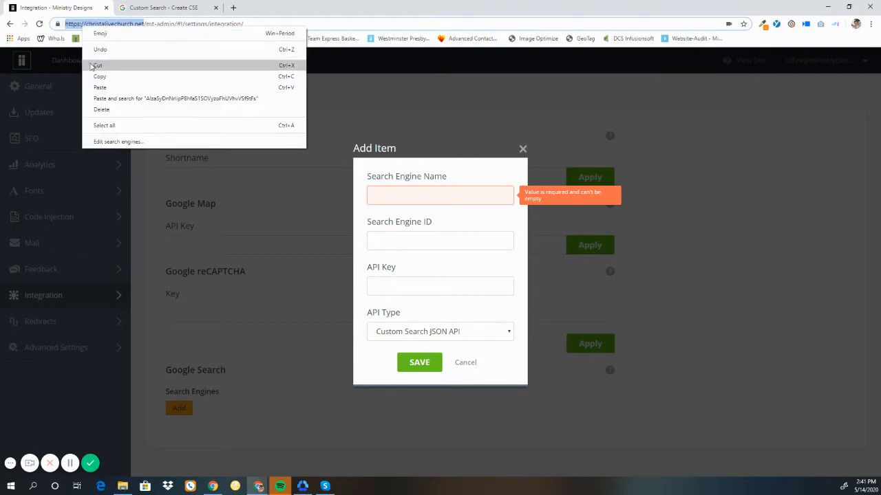
pyautogui.click(98, 77)
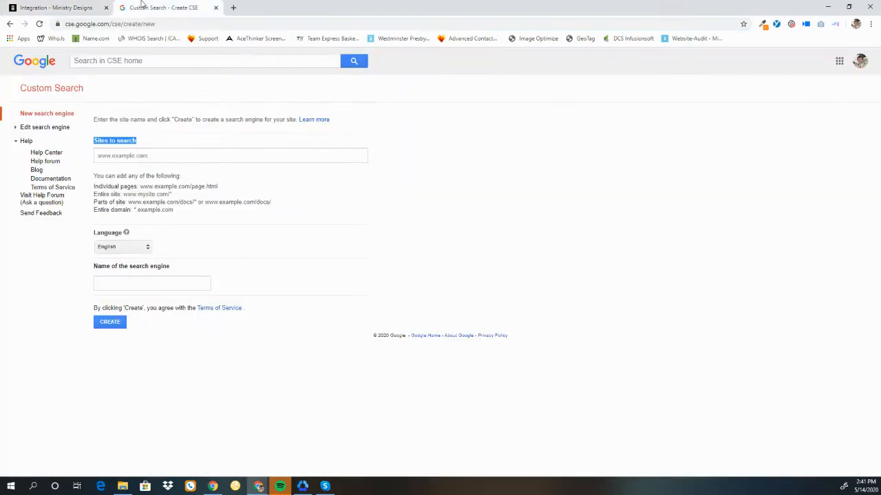
pyautogui.click(163, 8)
pyautogui.rightClick(128, 156)
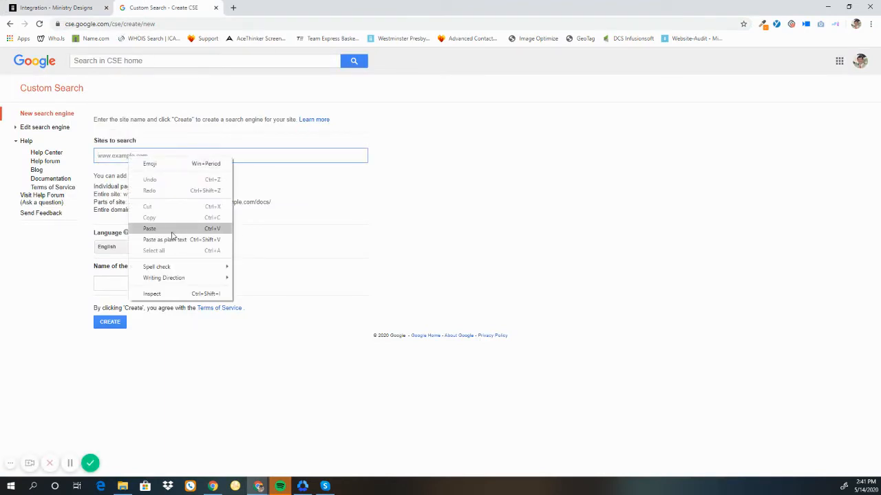
pyautogui.click(144, 233)
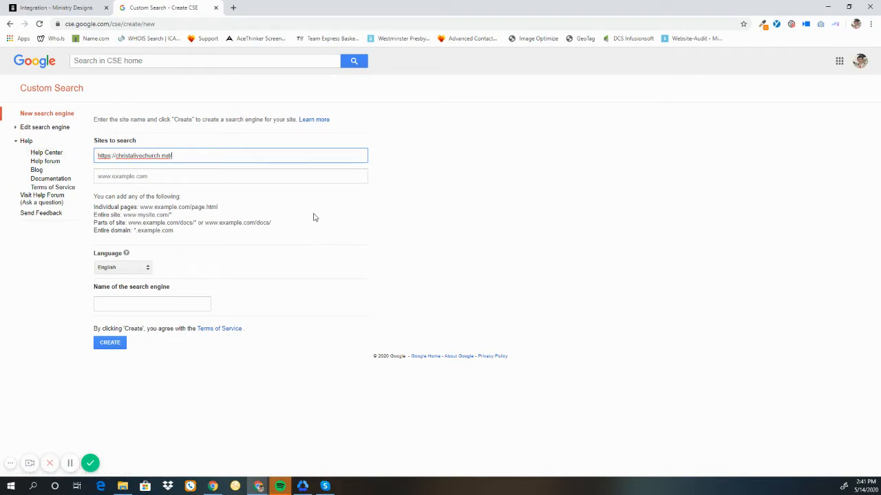
# Step: Name the search engine Testsearchengine and create it
pyautogui.click(141, 306)
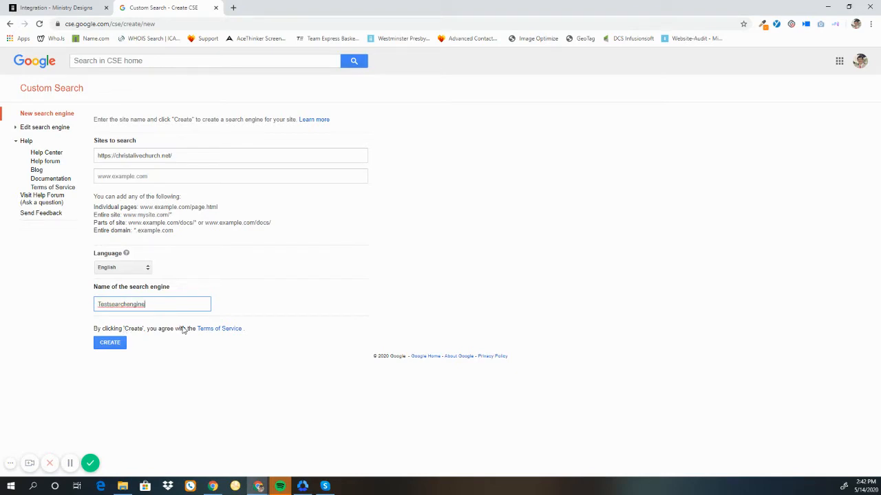
pyautogui.click(102, 343)
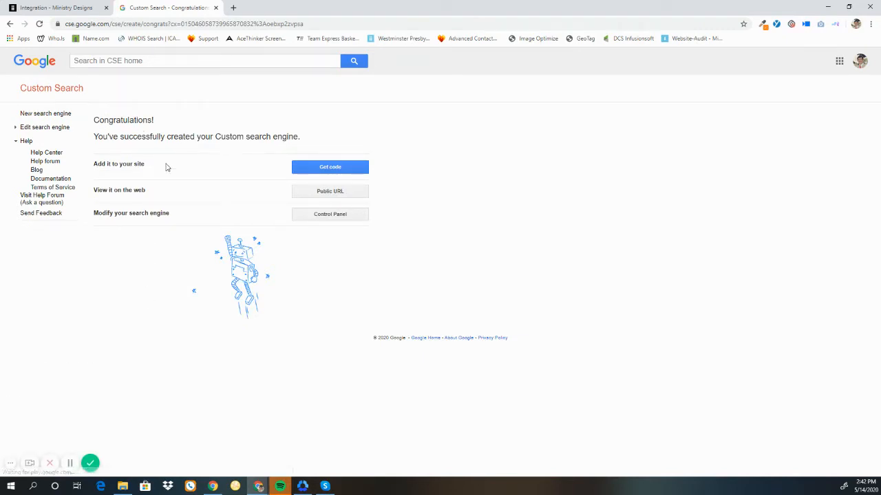
# Step: Open the new search engine's control panel
pyautogui.moveTo(92, 216); pyautogui.dragTo(115, 213)
pyautogui.tripleClick(128, 214)
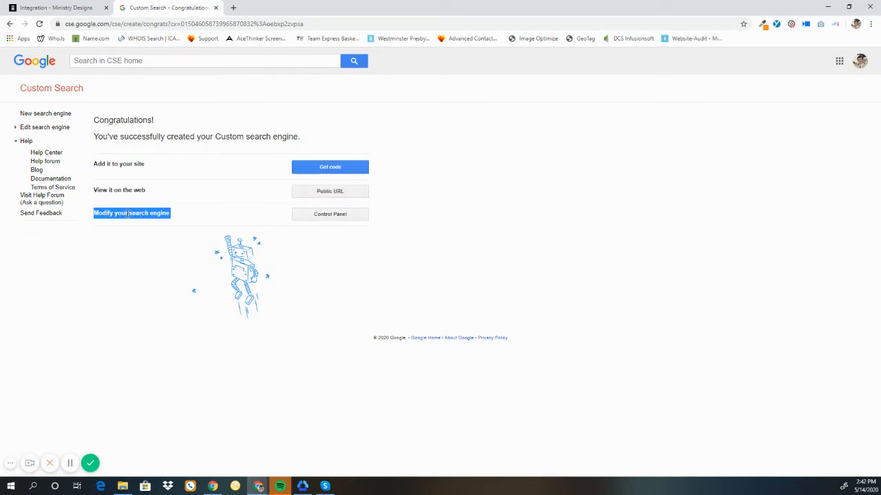
pyautogui.click(307, 218)
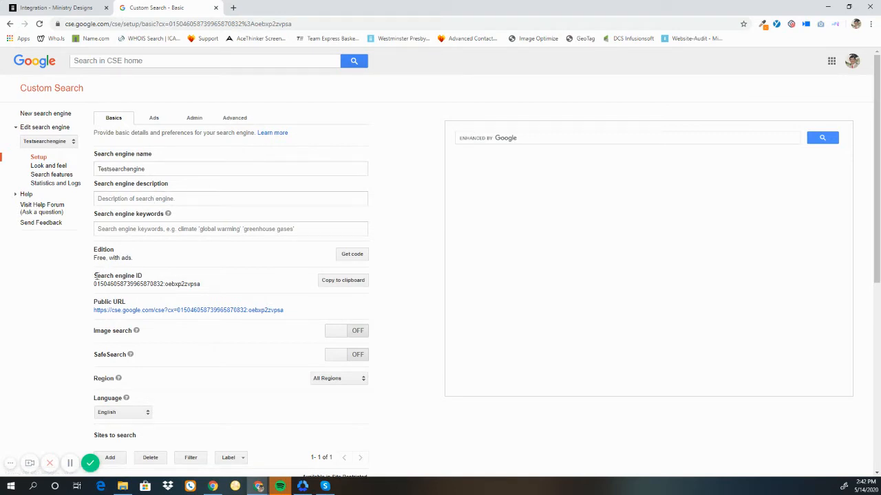
# Step: Copy the search engine ID to the clipboard
pyautogui.moveTo(94, 278); pyautogui.dragTo(143, 275)
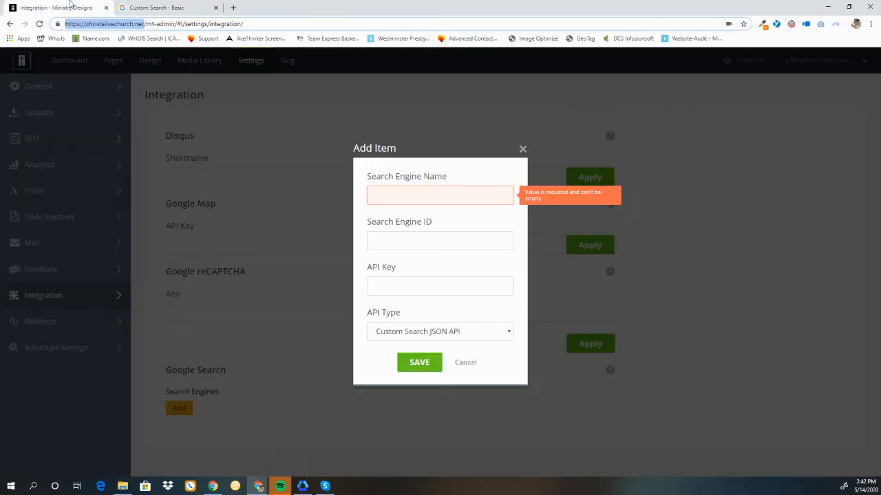
pyautogui.click(72, 7)
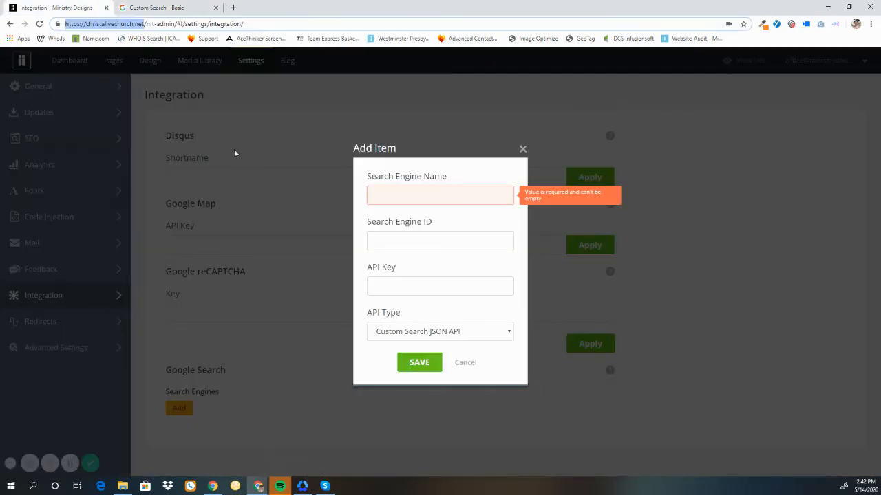
pyautogui.moveTo(374, 221); pyautogui.dragTo(433, 223)
pyautogui.click(433, 226)
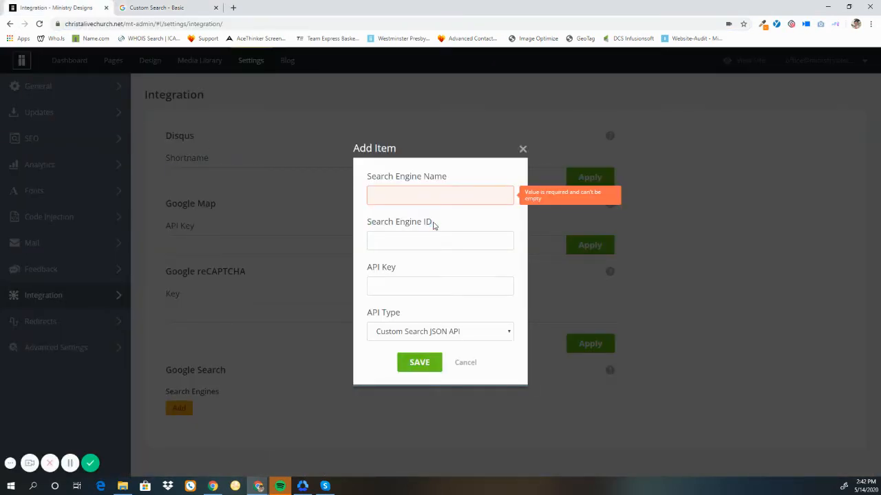
pyautogui.click(180, 6)
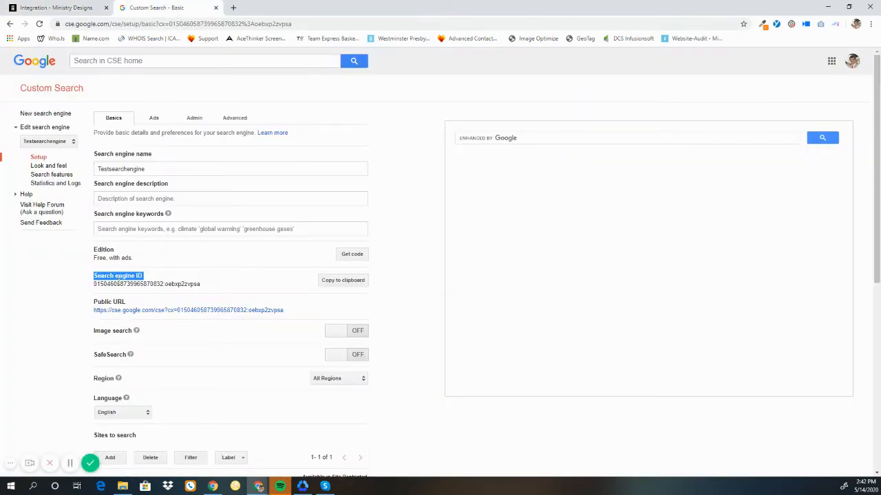
pyautogui.tripleClick(118, 282)
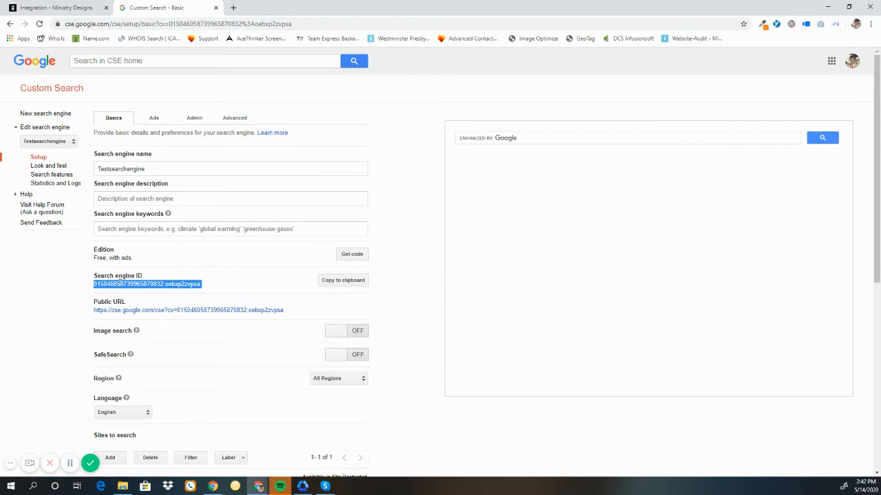
pyautogui.click(238, 286)
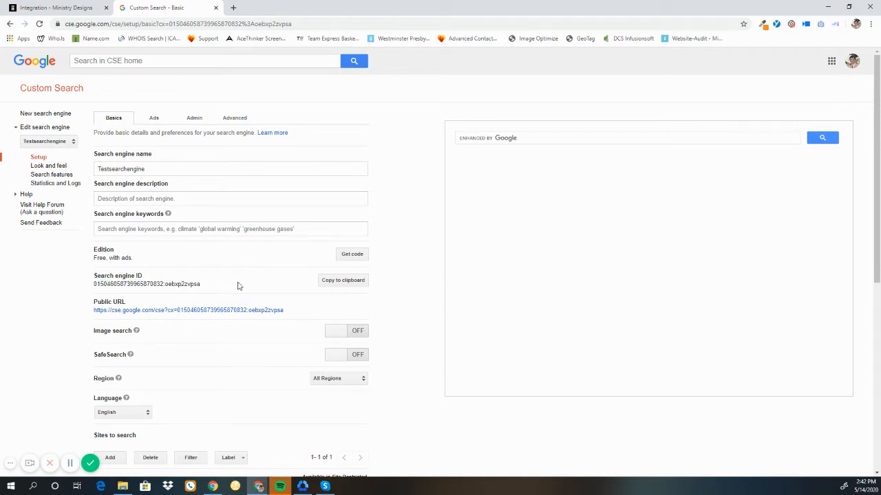
pyautogui.click(328, 281)
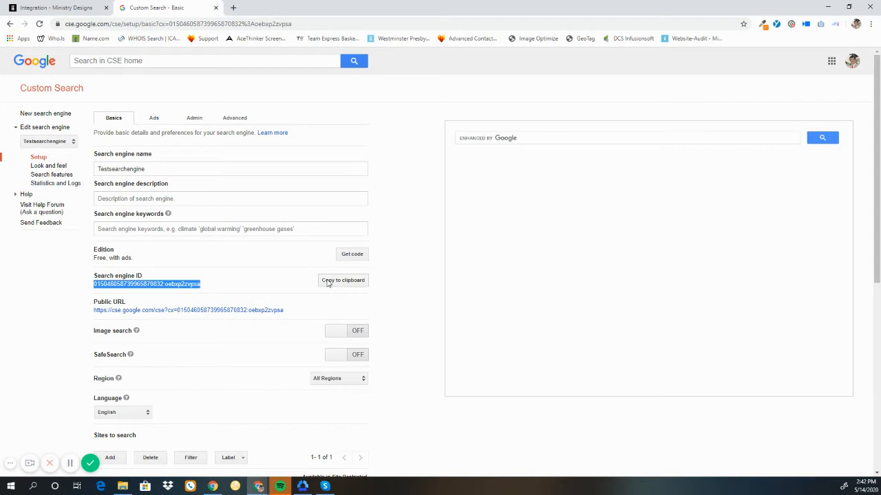
# Step: Paste the copied ID into the Search Engine ID field of the Add Item dialog
pyautogui.click(87, 6)
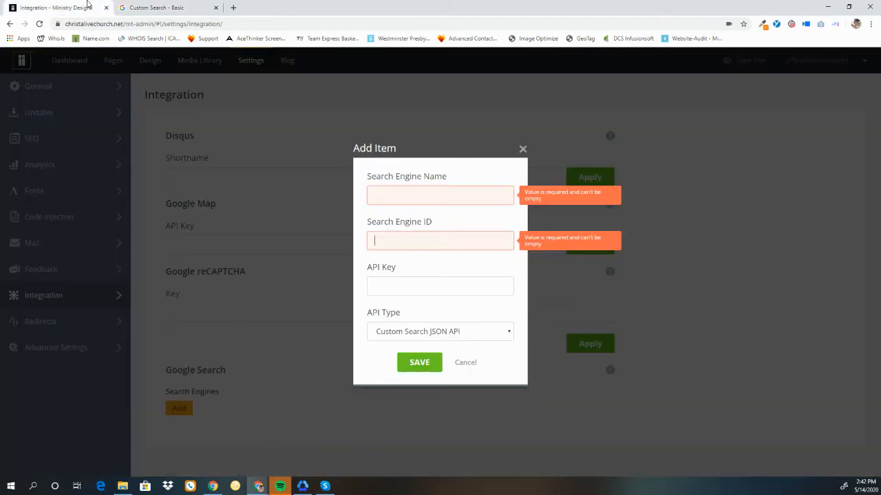
pyautogui.rightClick(396, 240)
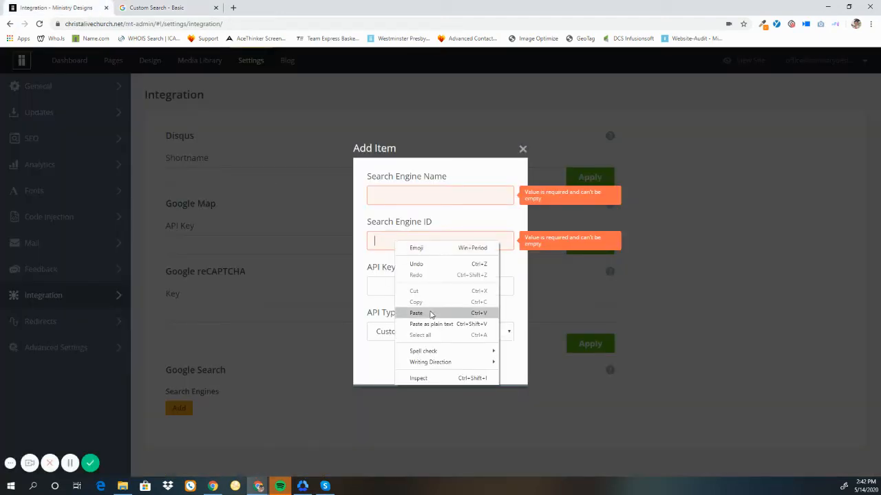
pyautogui.click(431, 314)
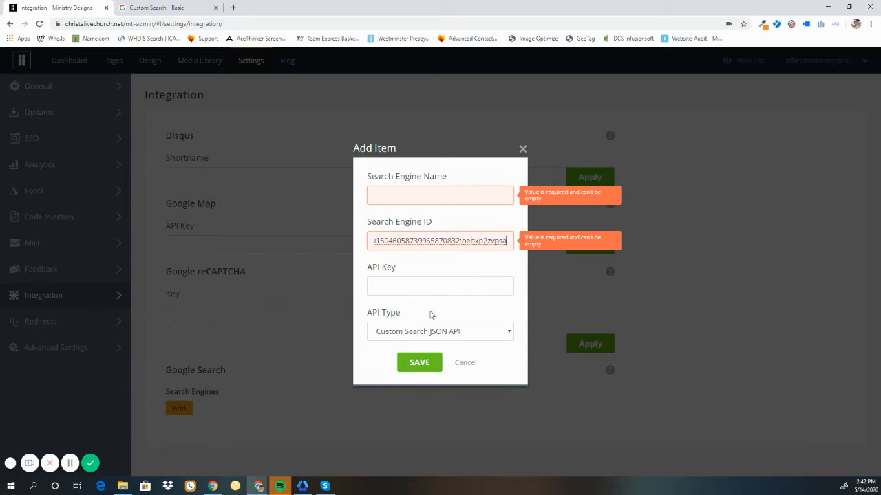
# Step: Set the Search Engine Name to Testsearchengine
pyautogui.click(400, 195)
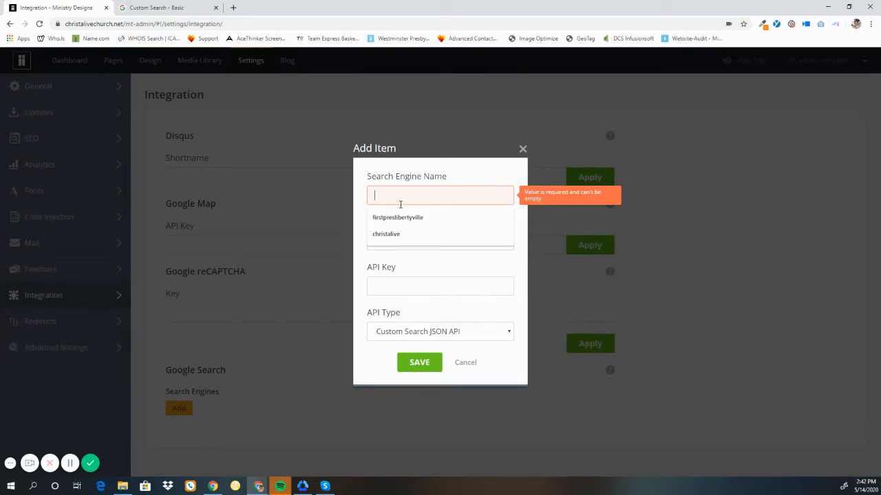
pyautogui.write('Test')
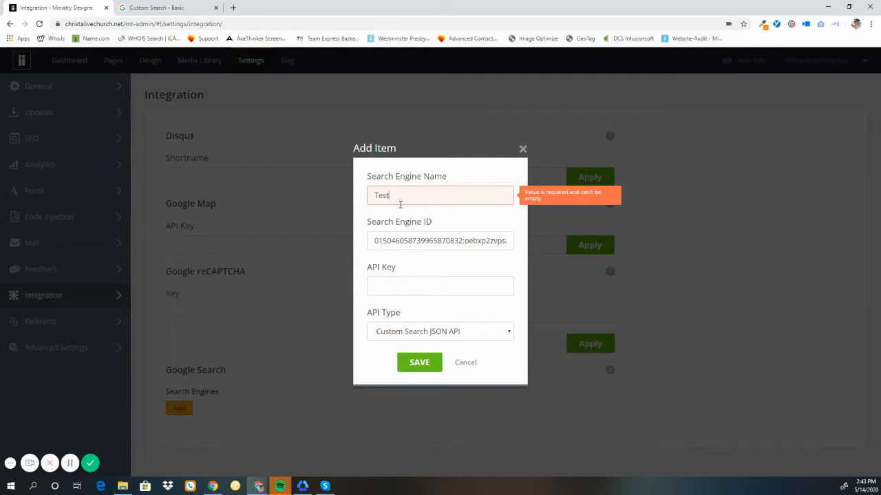
pyautogui.write('searchengine')
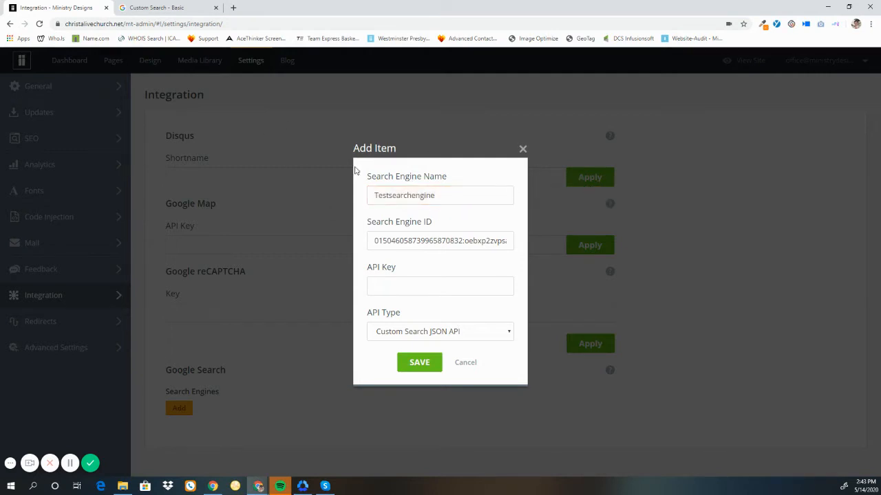
# Step: Switch to the Custom Search setup page and scroll down to its Programmatic Access section
pyautogui.doubleClick(370, 268)
pyautogui.tripleClick(370, 269)
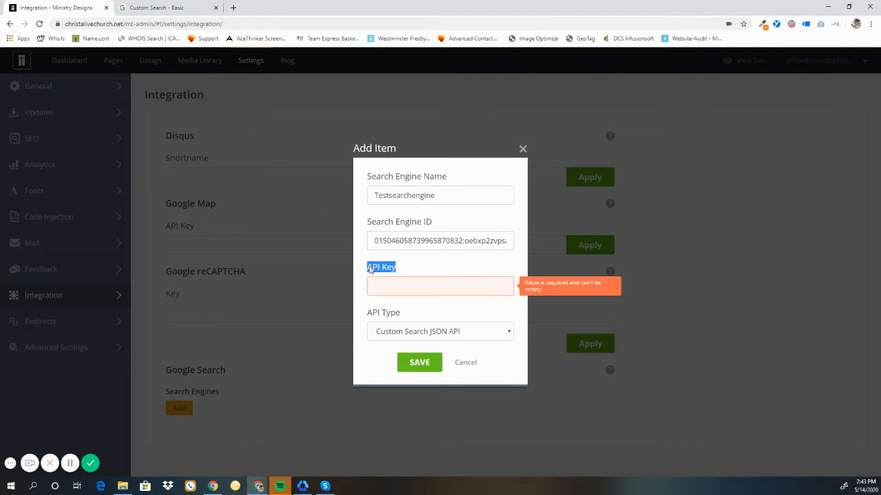
pyautogui.click(414, 273)
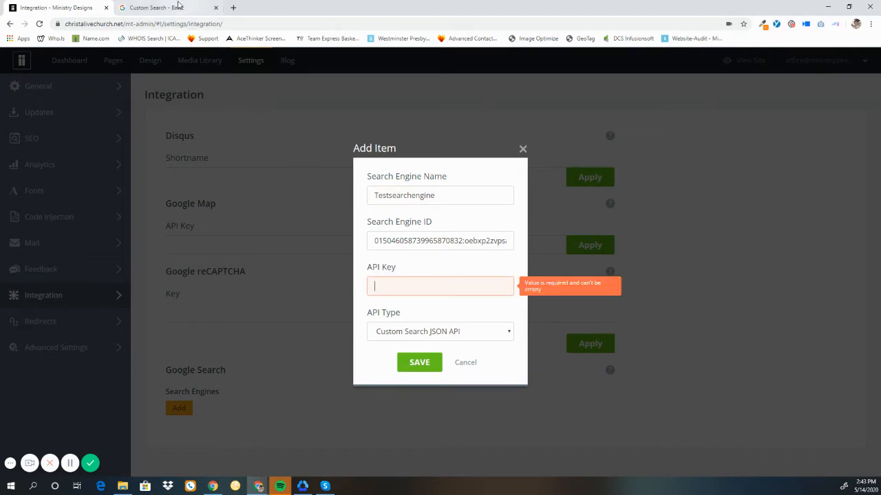
pyautogui.click(178, 6)
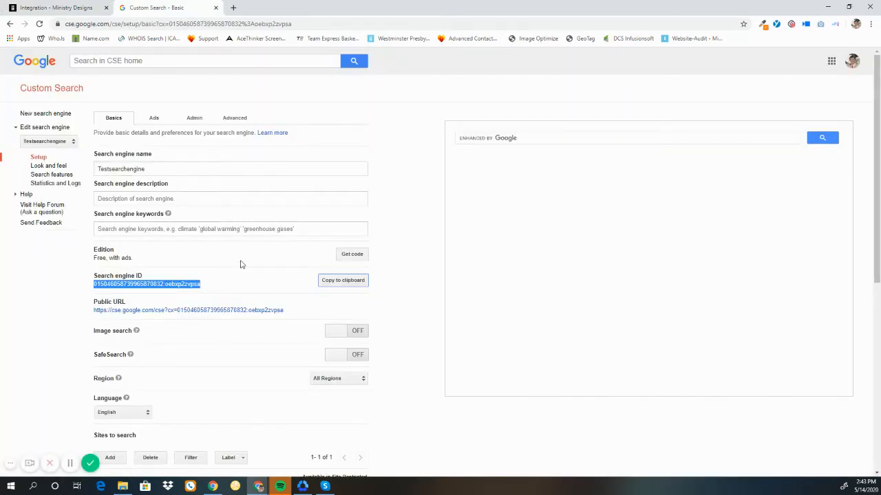
pyautogui.click(262, 288)
pyautogui.scroll(-3, 262, 288)
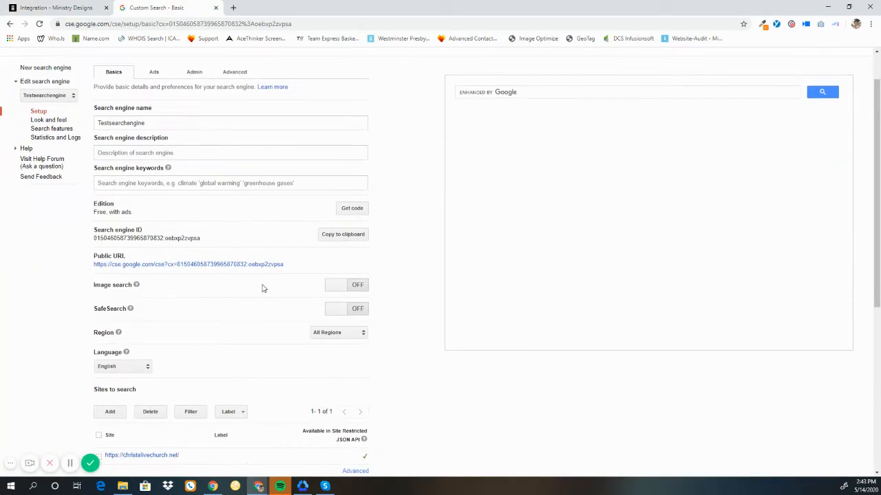
pyautogui.scroll(-1, 262, 287)
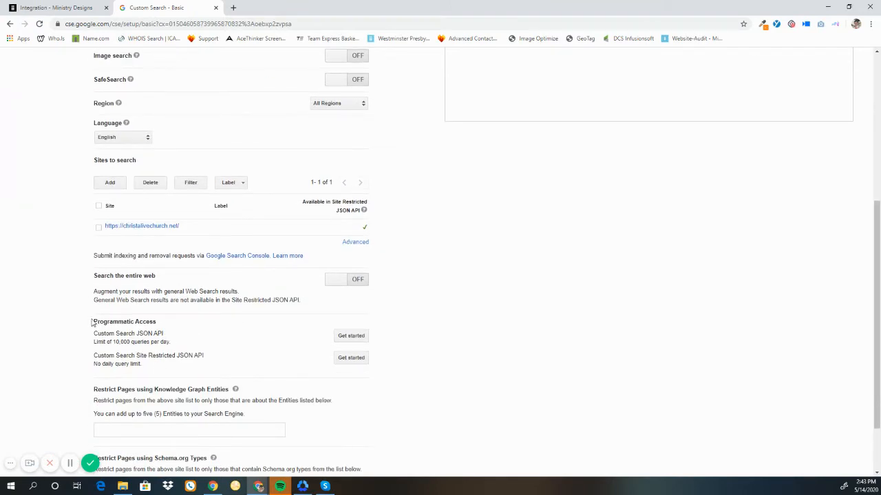
# Step: Examine the Programmatic Access options for the Custom Search JSON API and the Site Restricted JSON API
pyautogui.moveTo(92, 322); pyautogui.dragTo(124, 323)
pyautogui.tripleClick(125, 322)
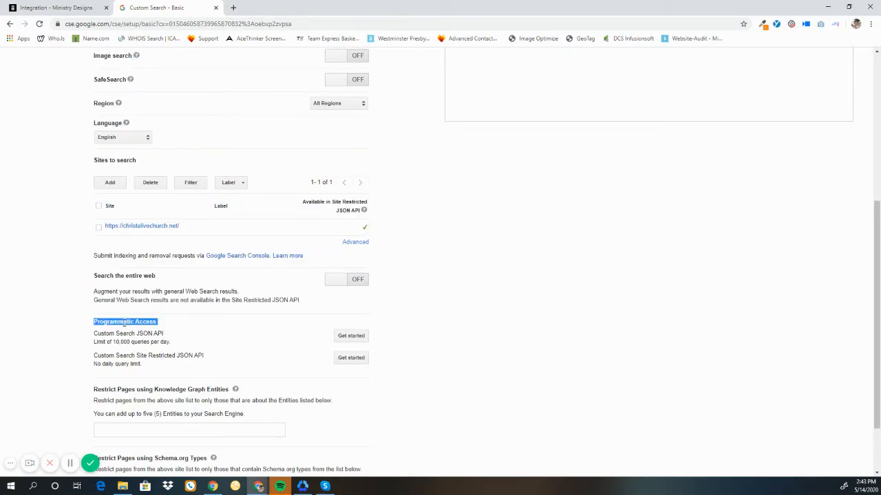
pyautogui.click(128, 333)
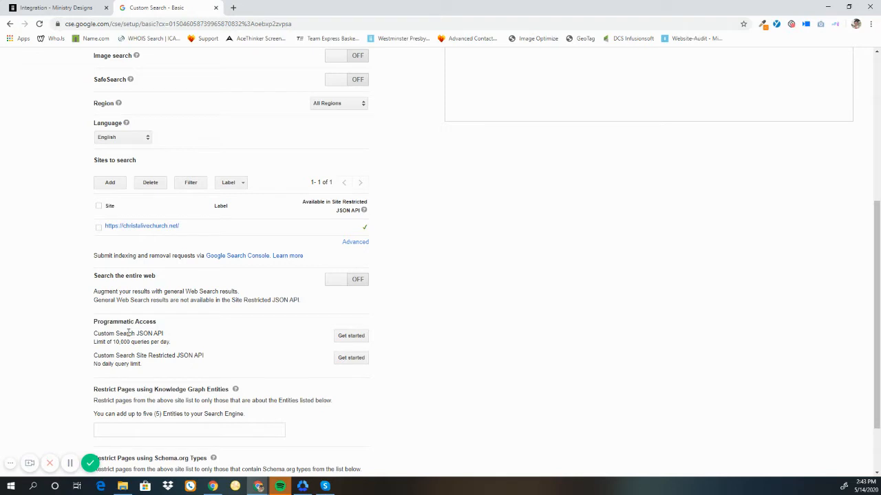
pyautogui.moveTo(93, 359)
pyautogui.mouseDown()
pyautogui.moveTo(118, 364)
pyautogui.moveTo(97, 359)
pyautogui.mouseUp()
pyautogui.click(108, 363)
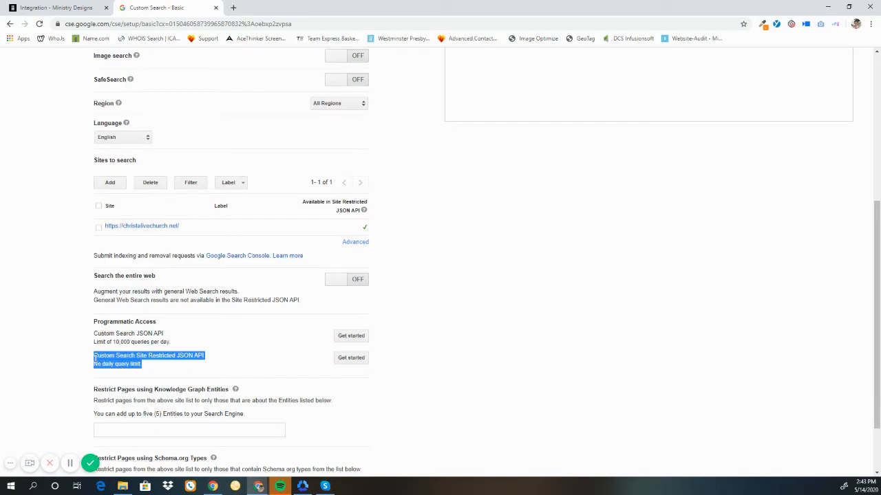
pyautogui.click(157, 355)
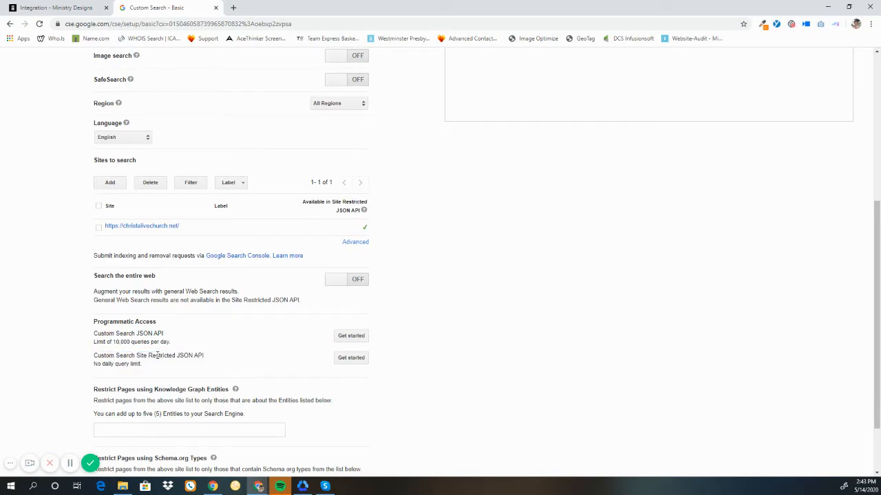
pyautogui.moveTo(170, 343); pyautogui.dragTo(94, 333)
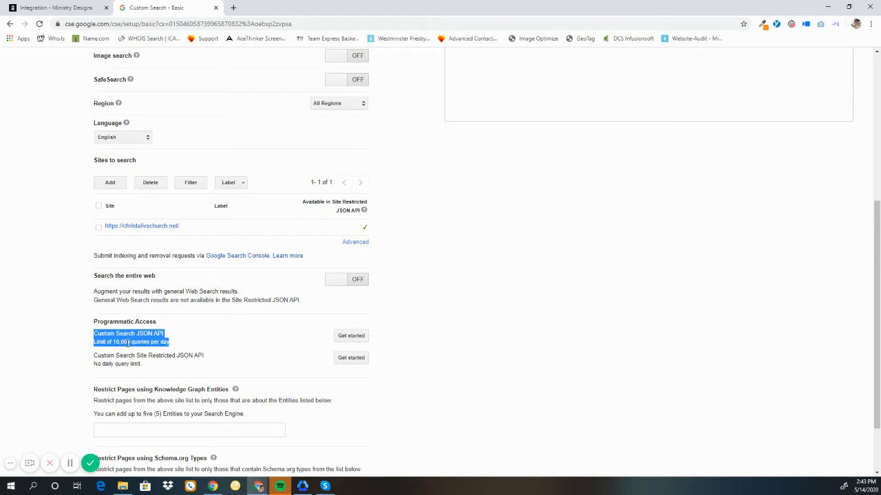
pyautogui.click(130, 341)
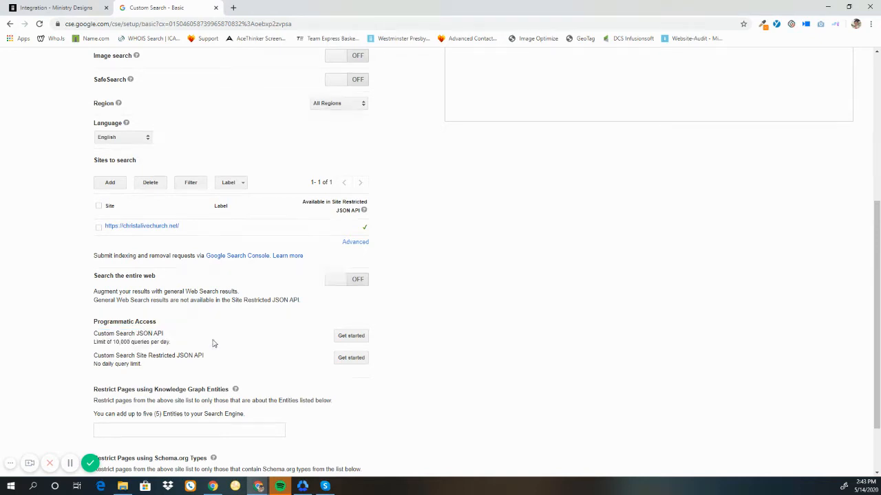
# Step: Get an API key for the Custom Search JSON API by creating a new project named Christ Alive Church
pyautogui.click(343, 338)
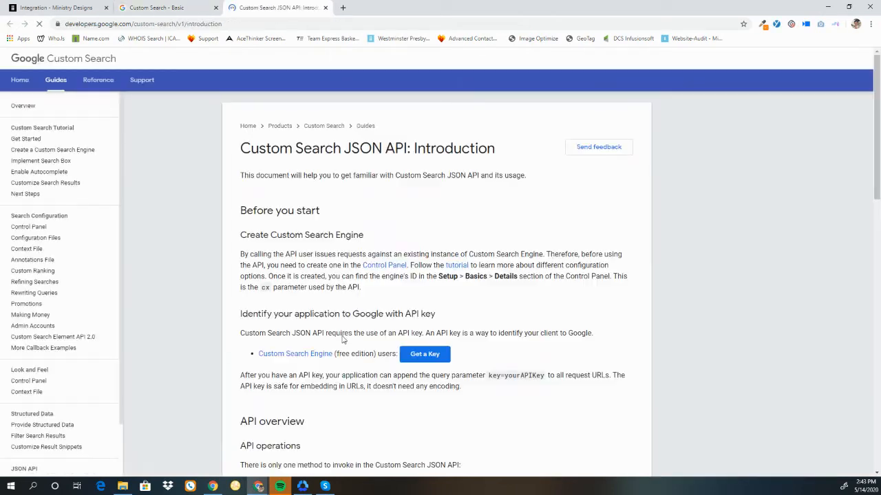
pyautogui.click(428, 358)
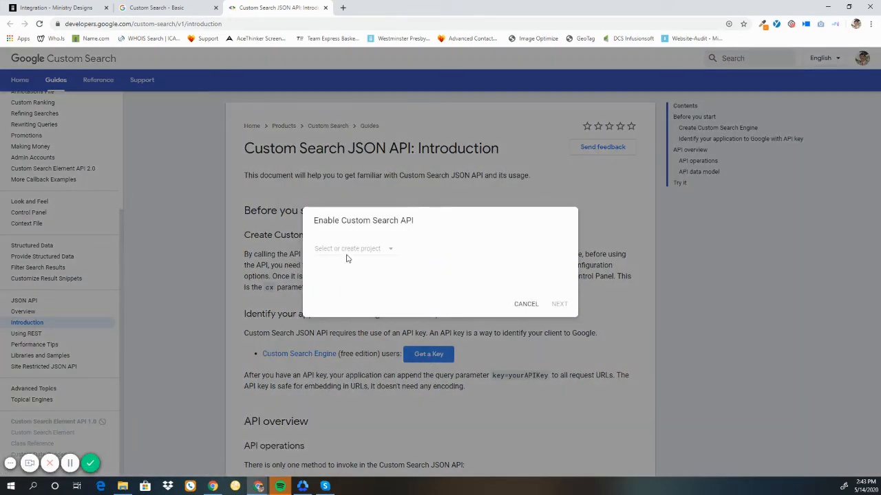
pyautogui.click(344, 255)
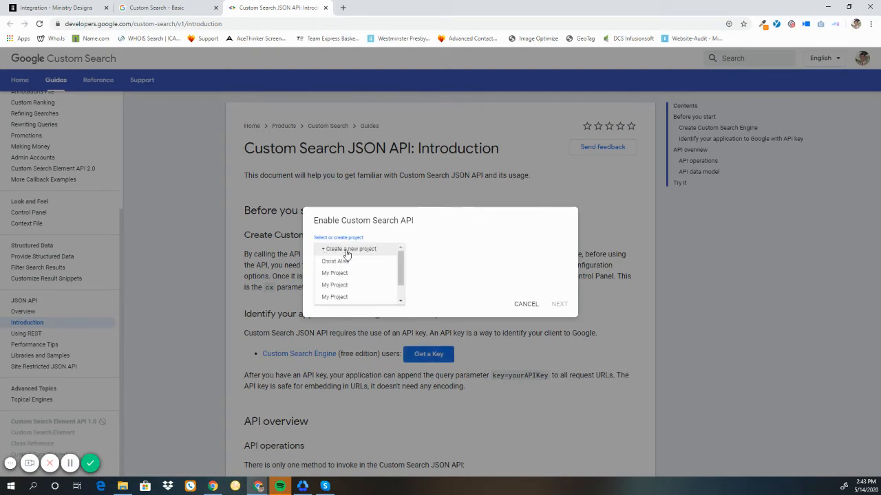
pyautogui.click(347, 251)
pyautogui.tripleClick(347, 251)
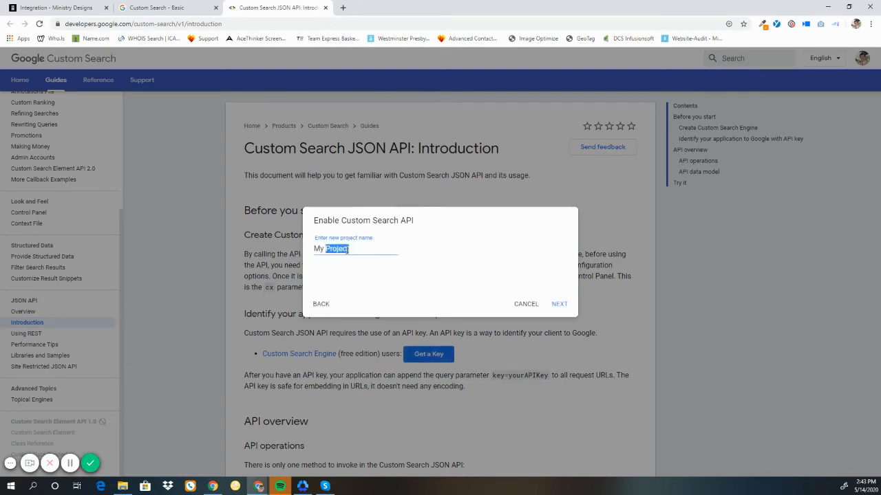
pyautogui.write('Christ Alive Church')
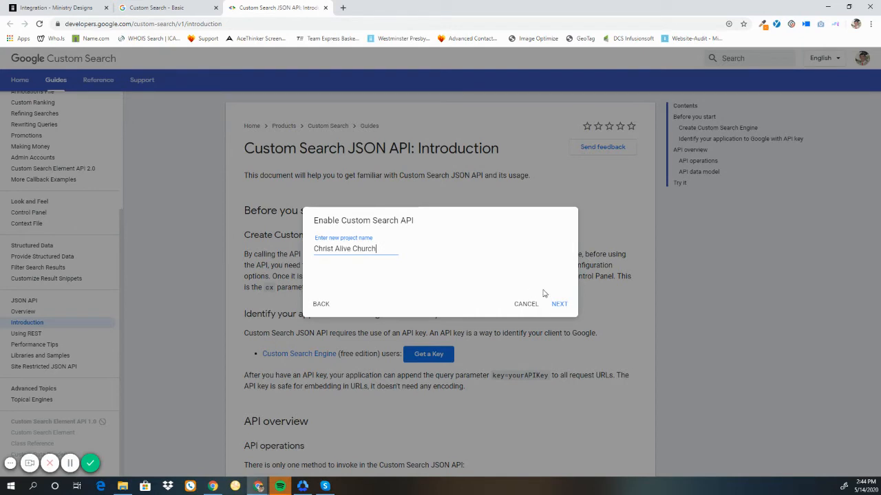
pyautogui.click(558, 305)
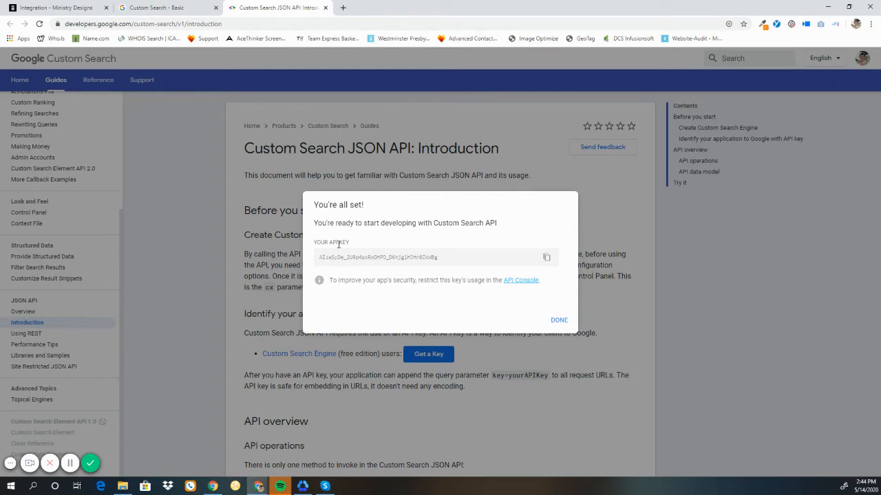
# Step: Back in the website's Add Item dialog, paste the generated API key into the API Key field
pyautogui.click(83, 7)
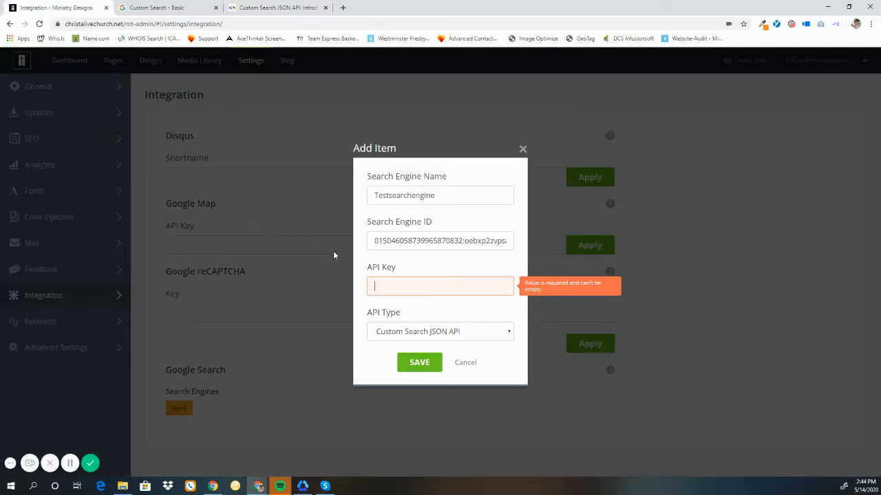
pyautogui.rightClick(397, 289)
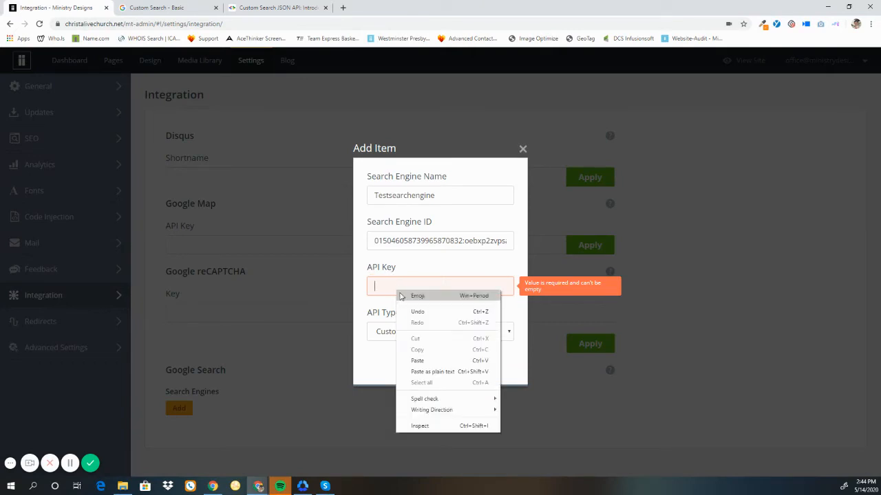
pyautogui.click(422, 360)
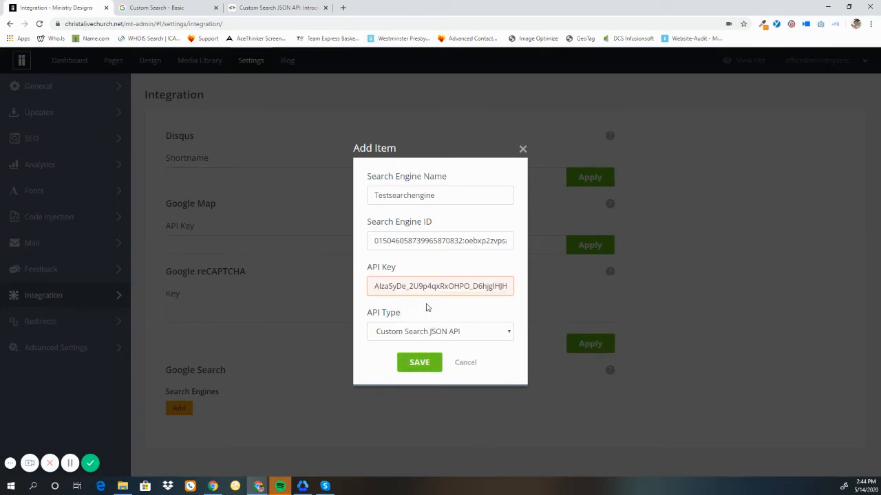
# Step: Set the API Type to Custom Search JSON API and save the search engine item
pyautogui.click(403, 337)
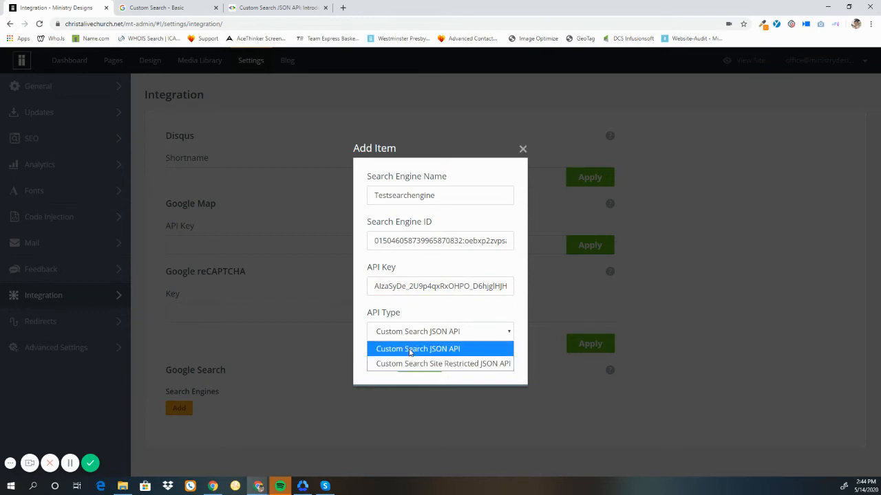
pyautogui.click(410, 351)
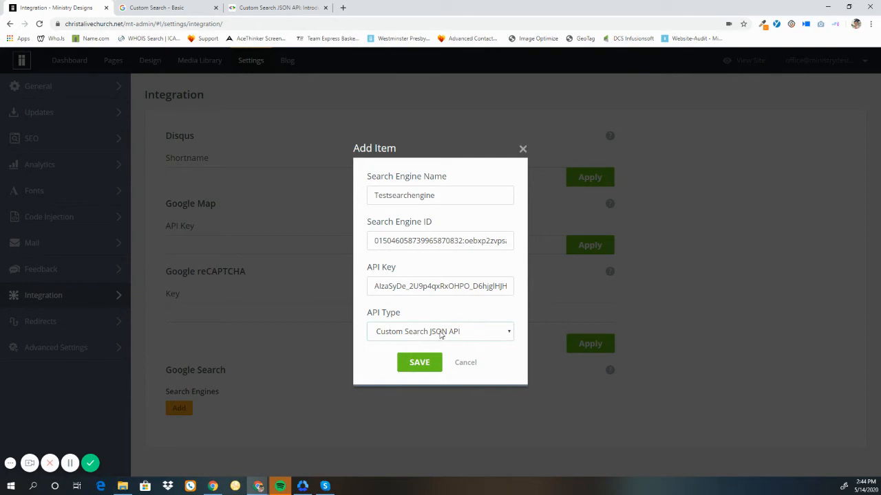
pyautogui.click(433, 374)
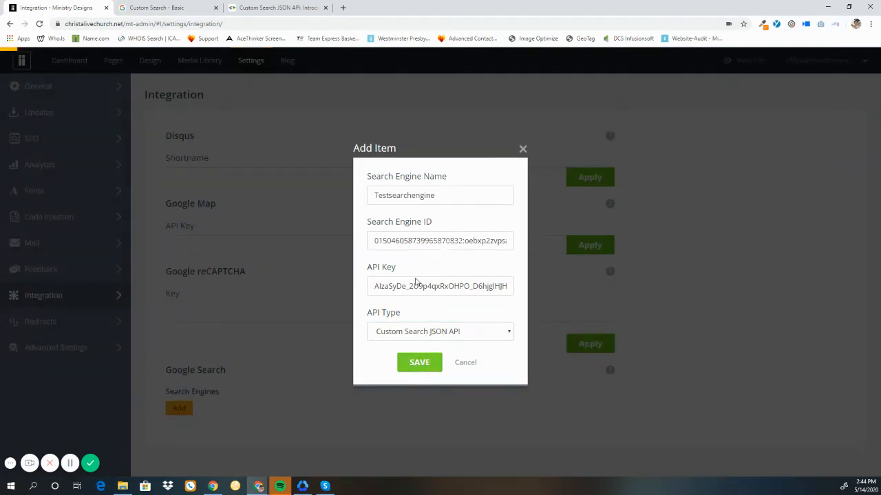
pyautogui.scroll(-1, 413, 278)
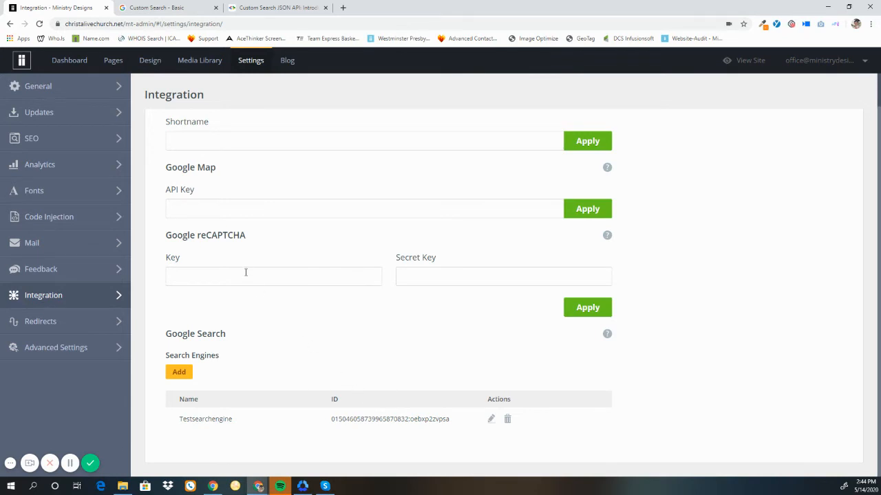
# Step: Open the Search Results page for editing and add a row widget to its content section
pyautogui.click(110, 63)
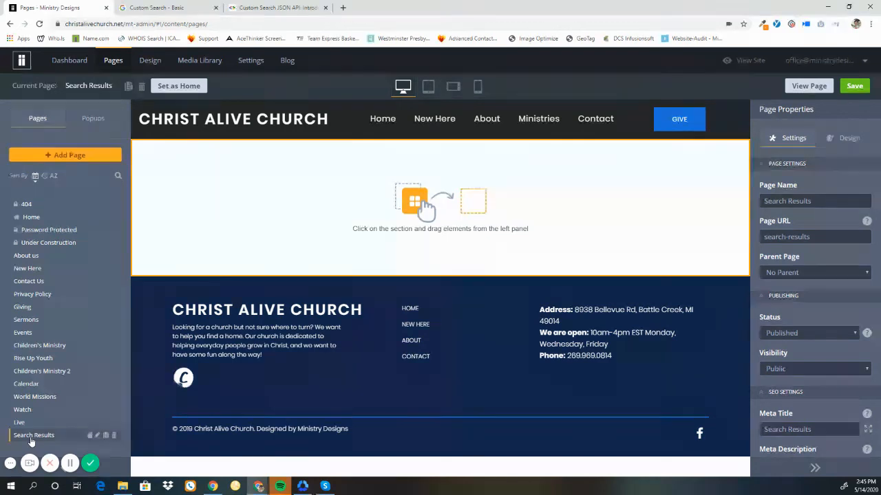
pyautogui.click(289, 243)
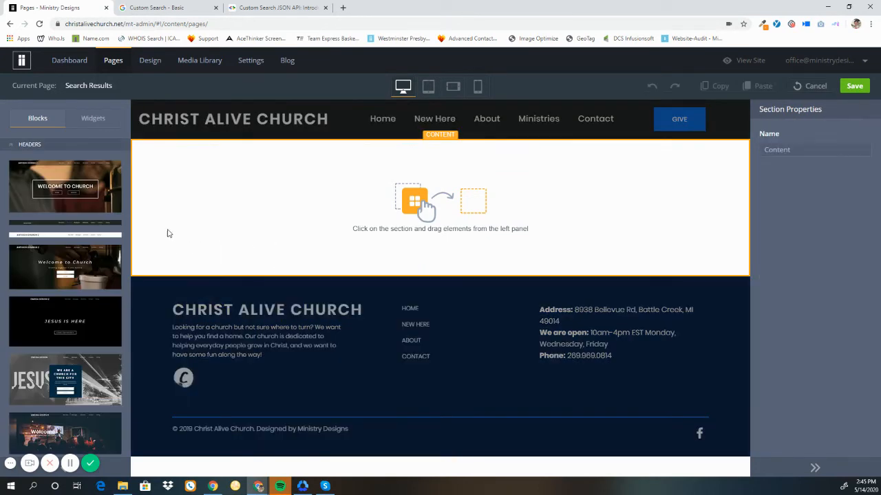
pyautogui.click(93, 118)
pyautogui.moveTo(26, 176); pyautogui.dragTo(253, 187)
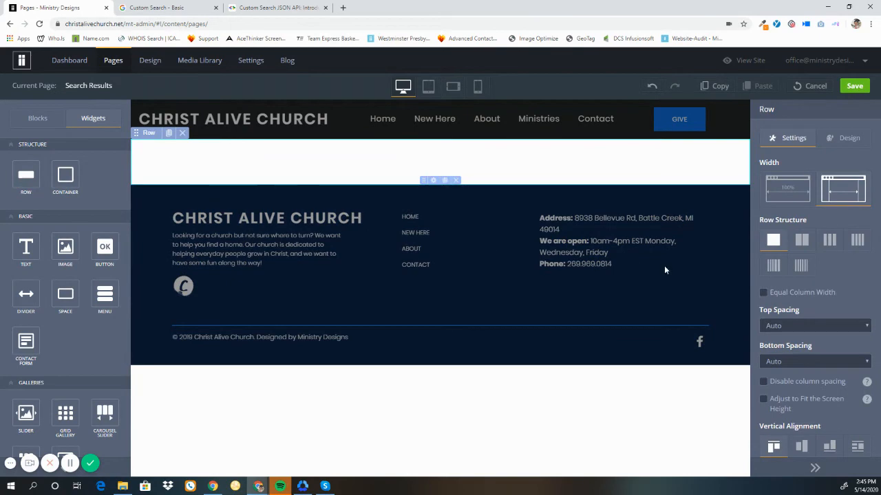
# Step: Set the row's top spacing and bottom spacing to Large
pyautogui.click(781, 323)
pyautogui.click(778, 400)
pyautogui.click(776, 365)
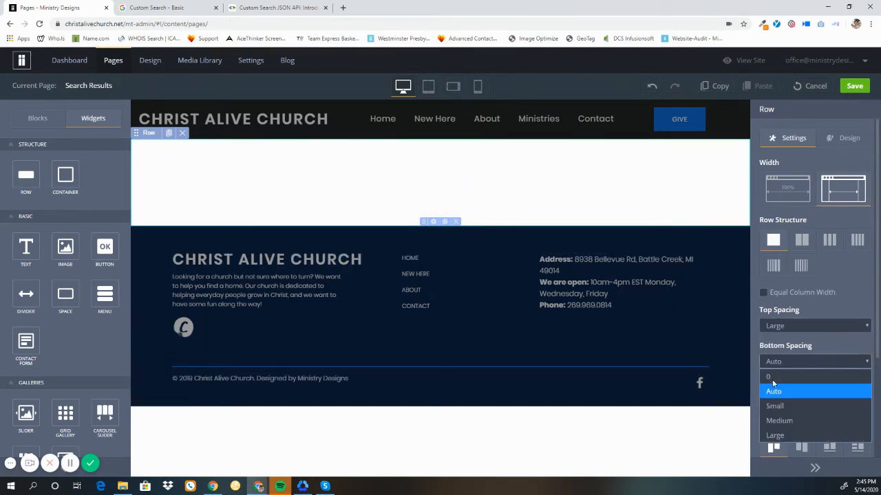
pyautogui.click(774, 435)
# Step: Add a Google Search Results widget into the new row
pyautogui.scroll(-3, 43, 230)
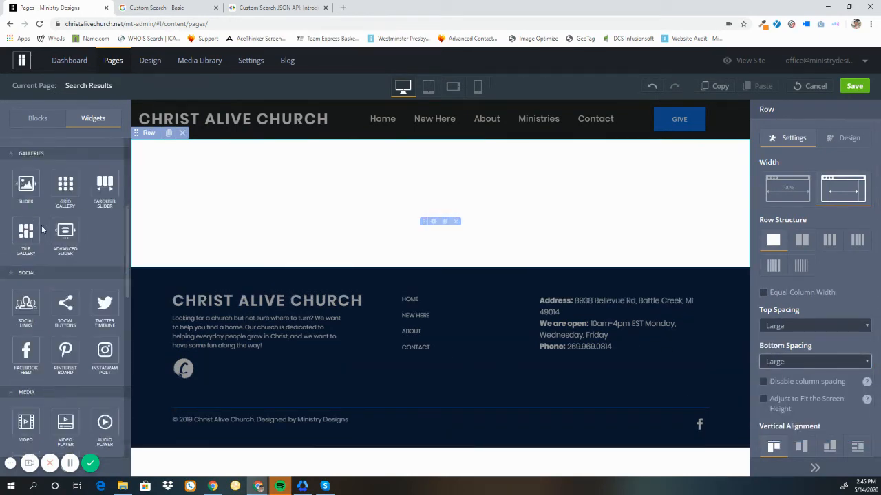
pyautogui.scroll(-6, 42, 231)
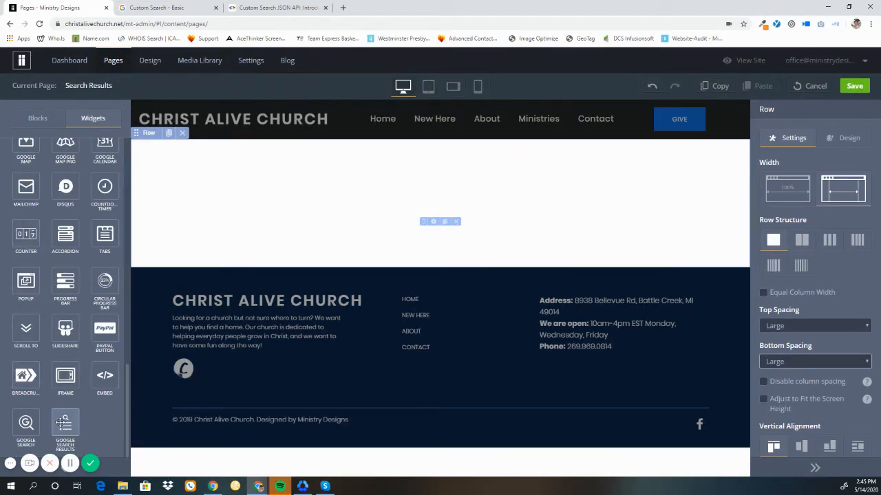
pyautogui.moveTo(65, 426); pyautogui.dragTo(435, 199)
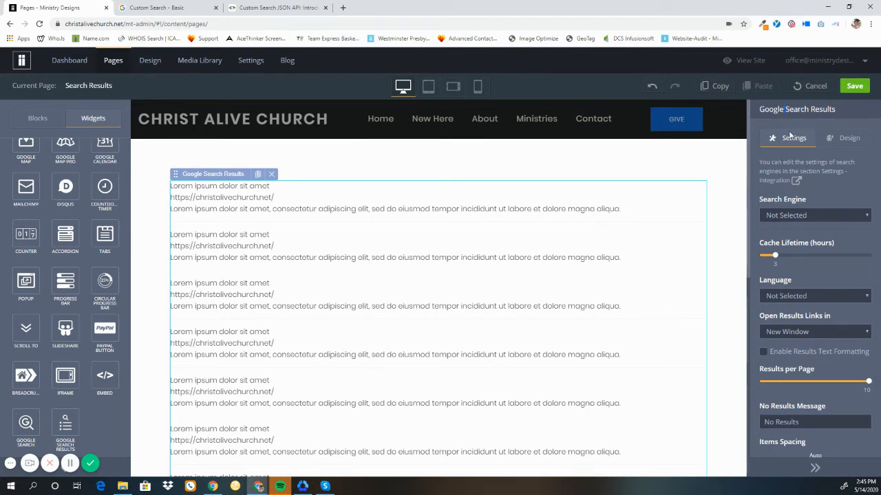
# Step: Select Testsearchengine as the widget's search engine and save the page
pyautogui.click(780, 218)
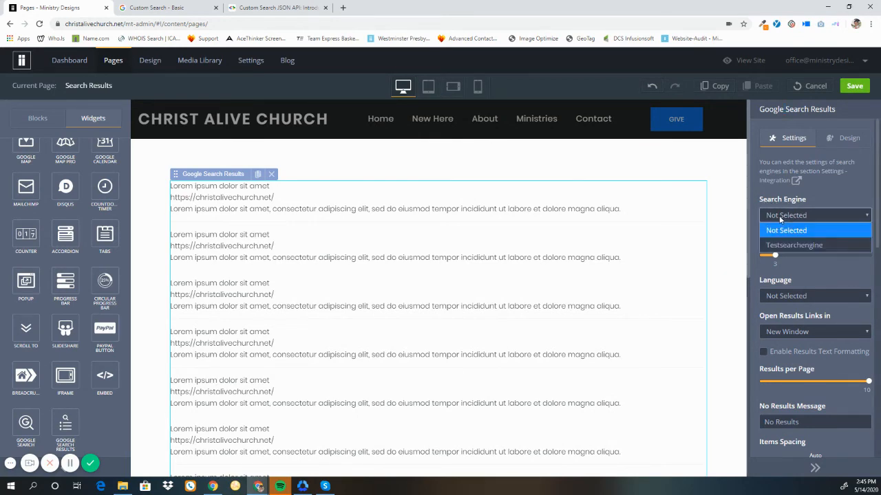
pyautogui.click(802, 246)
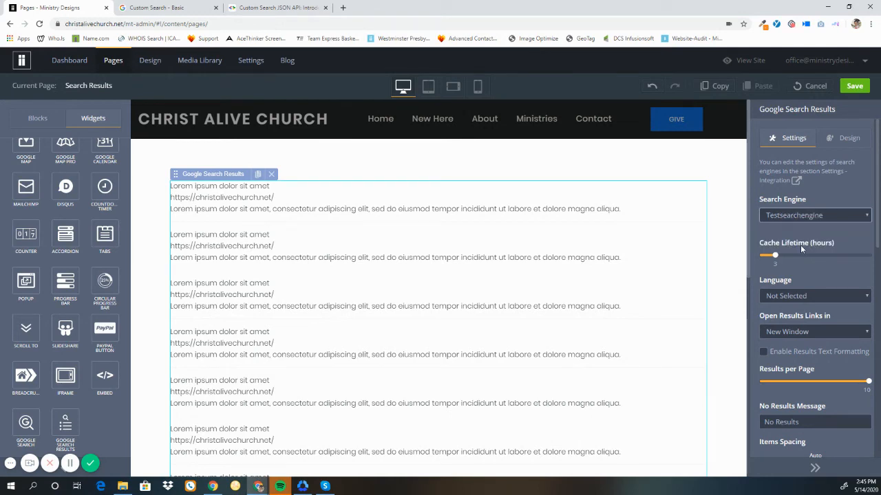
pyautogui.click(854, 86)
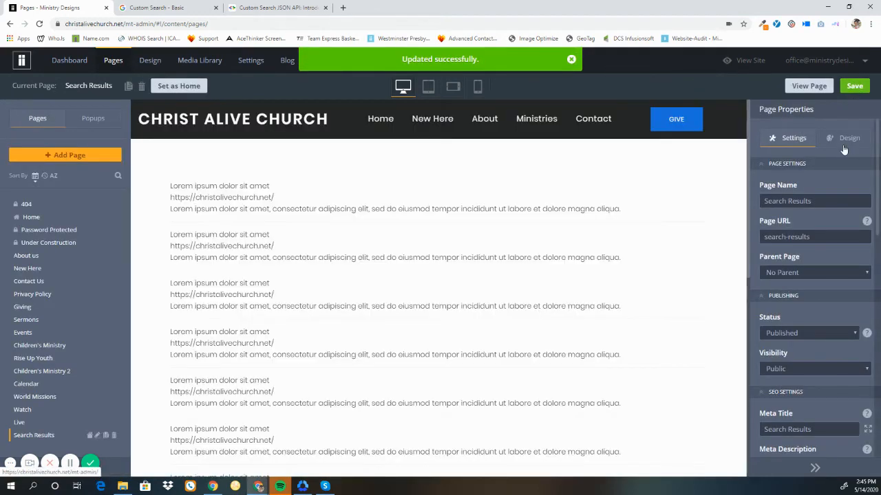
pyautogui.click(844, 143)
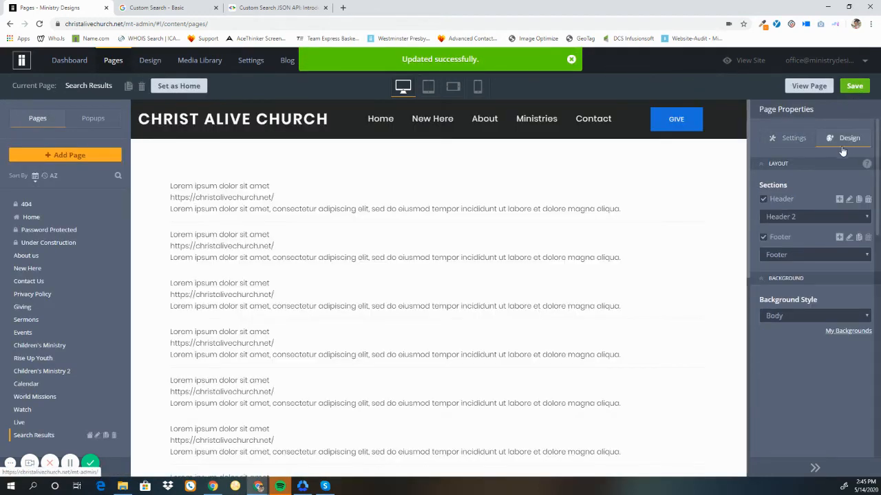
# Step: Review the Google Search Results widget's design and settings, then save the Search Results page
pyautogui.click(644, 269)
pyautogui.click(831, 139)
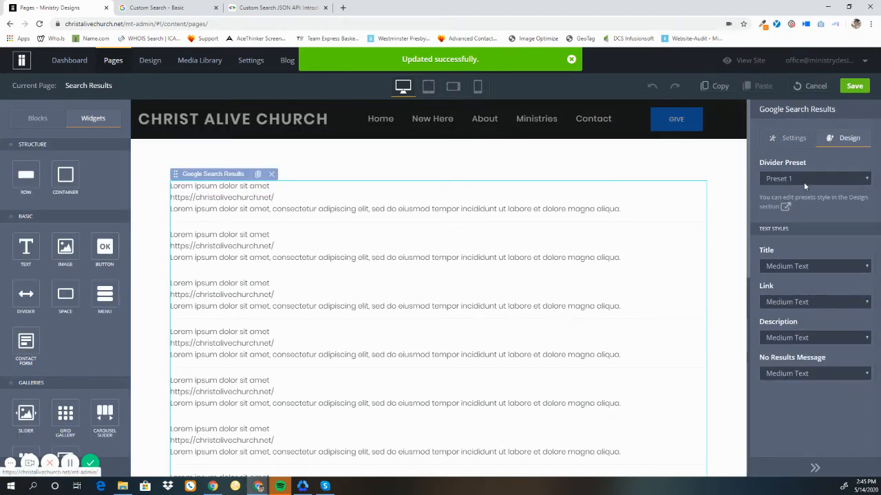
pyautogui.click(784, 139)
pyautogui.scroll(-2, 791, 309)
pyautogui.scroll(2, 794, 344)
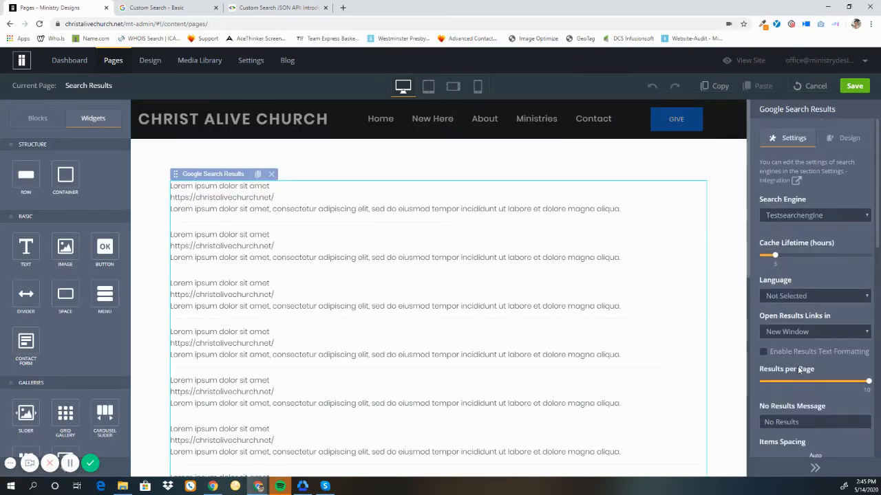
pyautogui.click(854, 85)
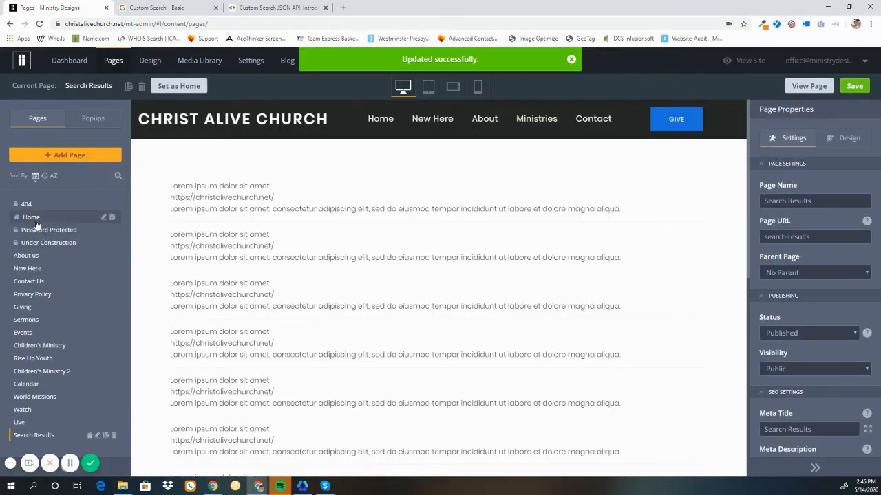
# Step: Open the Home page and add a Google Search widget into the footer row
pyautogui.click(36, 222)
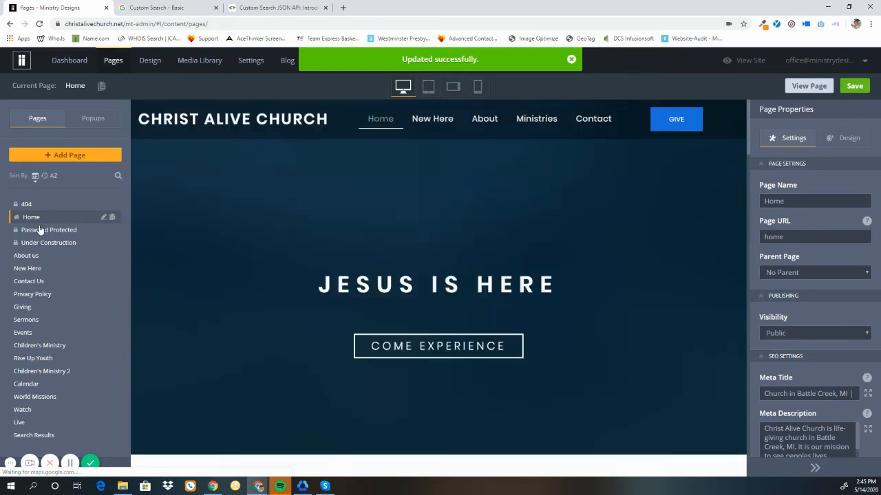
pyautogui.scroll(-20, 395, 273)
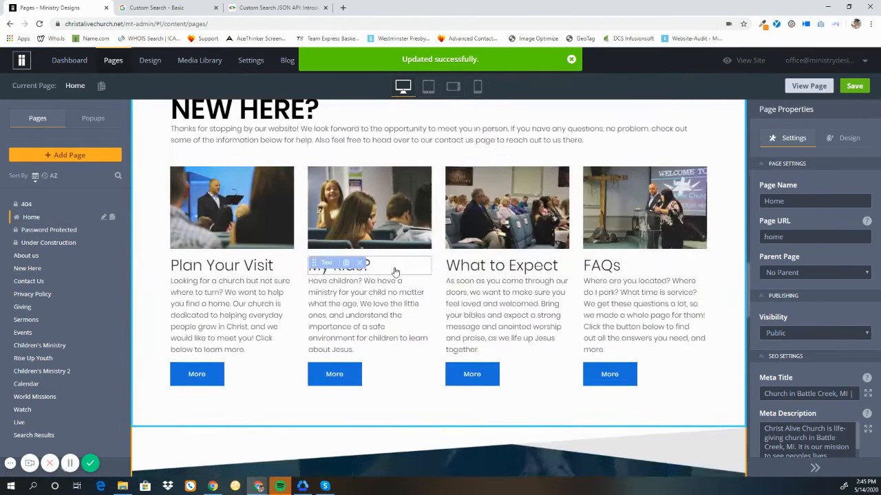
pyautogui.scroll(-10, 394, 272)
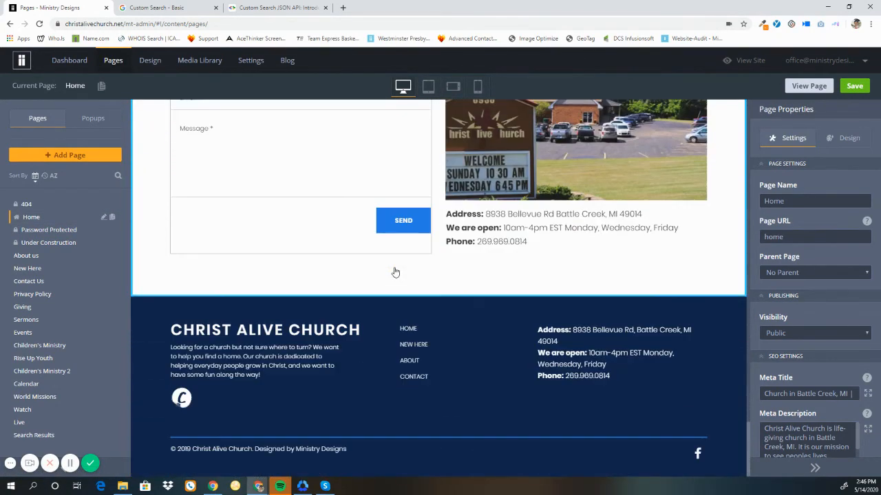
pyautogui.click(503, 414)
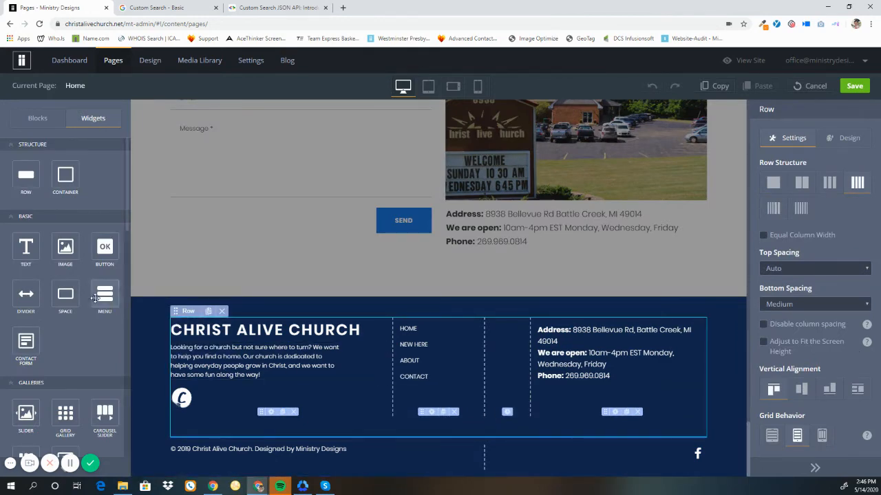
pyautogui.scroll(-10, 95, 298)
pyautogui.scroll(-5, 95, 301)
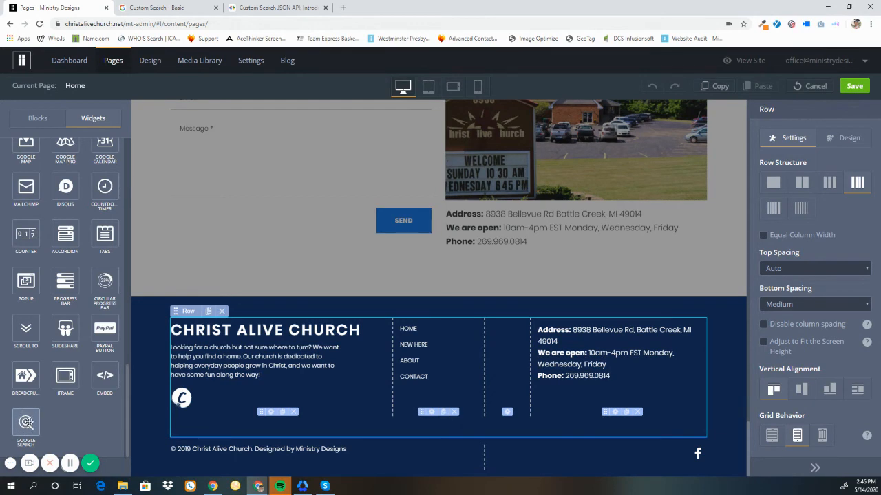
pyautogui.moveTo(23, 422); pyautogui.dragTo(316, 437)
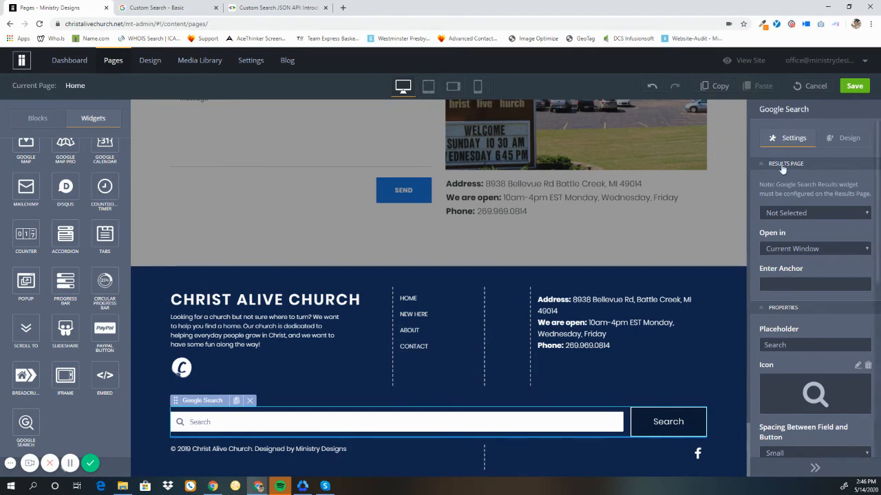
# Step: Set the search widget's results page to Search Results and save the Home page
pyautogui.click(799, 215)
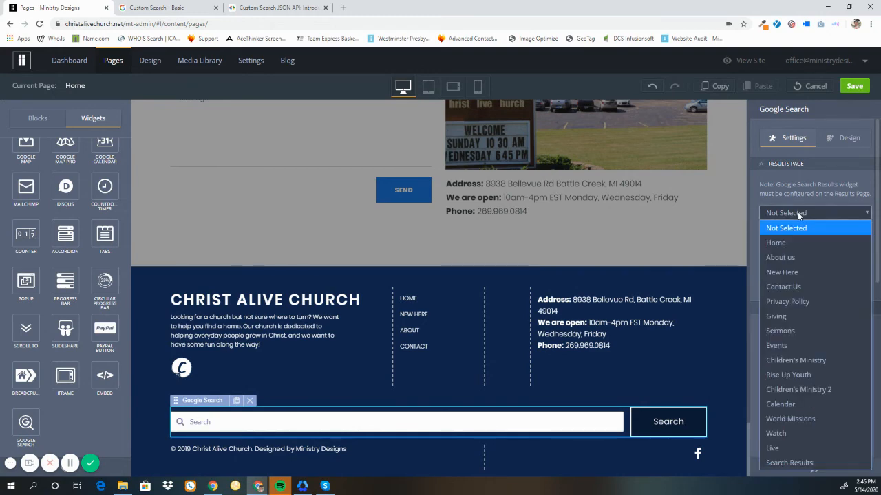
pyautogui.click(789, 463)
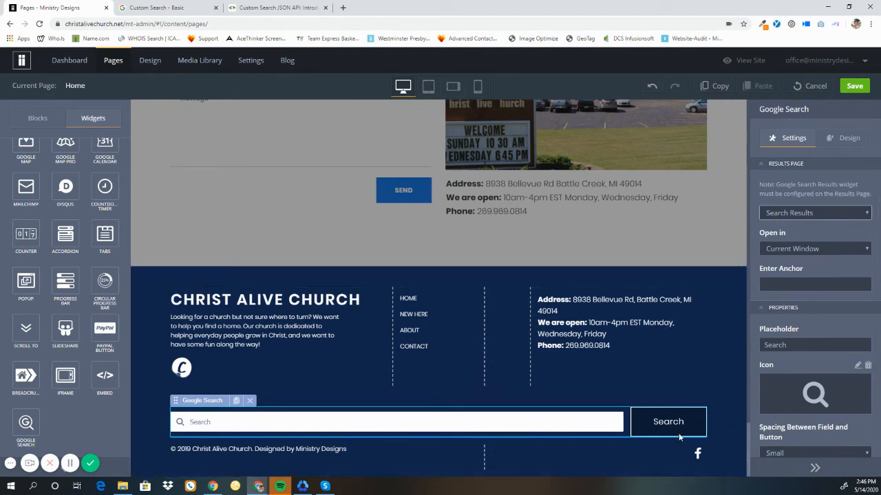
pyautogui.click(856, 87)
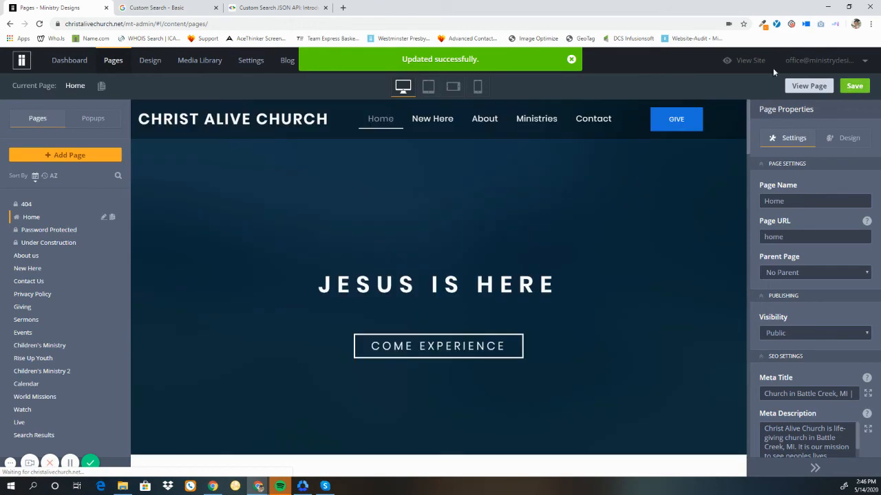
# Step: Open the live site and search for New using the footer search box
pyautogui.click(733, 62)
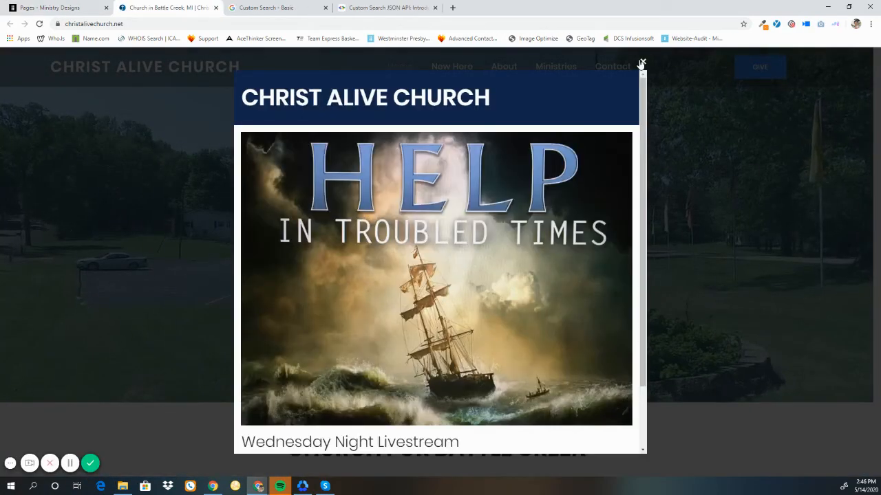
pyautogui.click(641, 62)
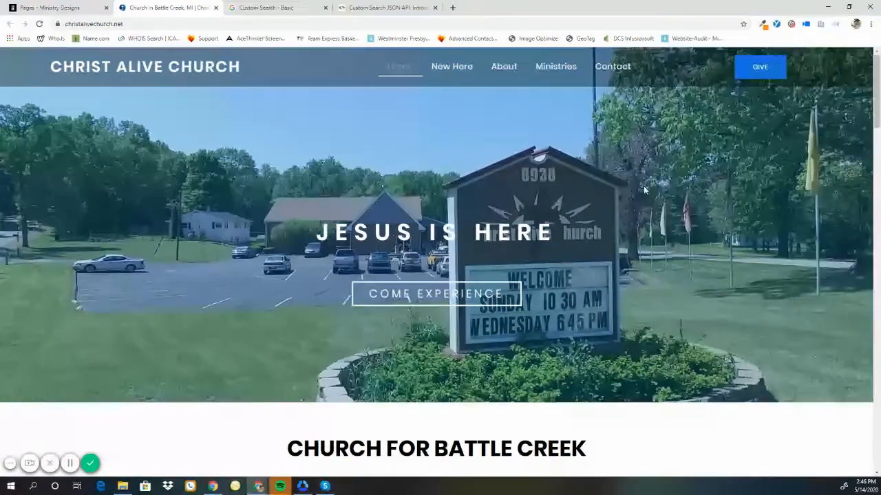
pyautogui.scroll(-20, 640, 237)
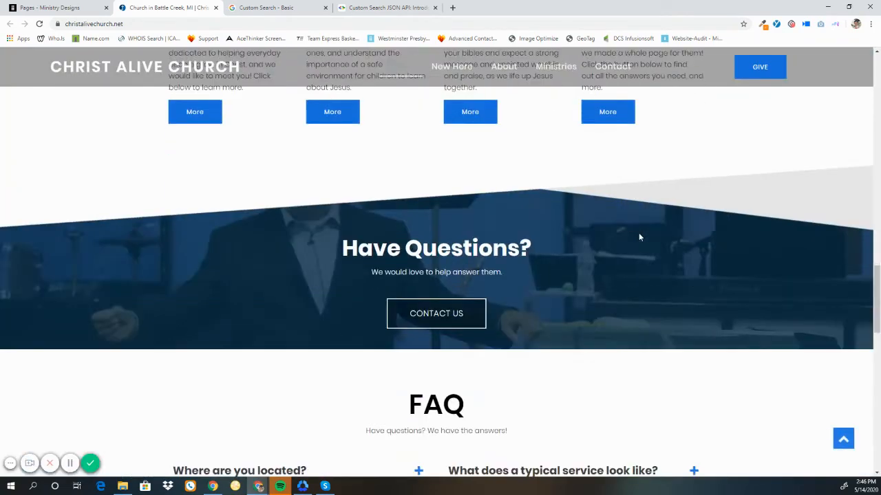
pyautogui.scroll(-4, 637, 234)
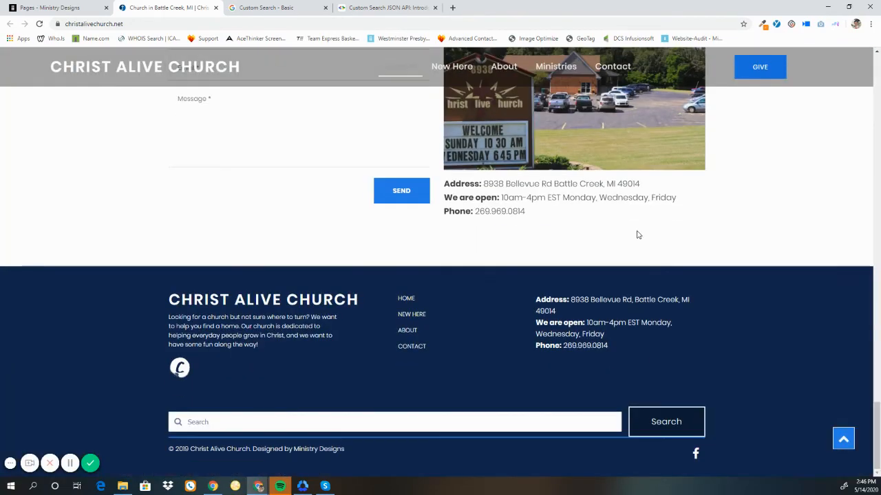
pyautogui.click(367, 415)
pyautogui.write('New')
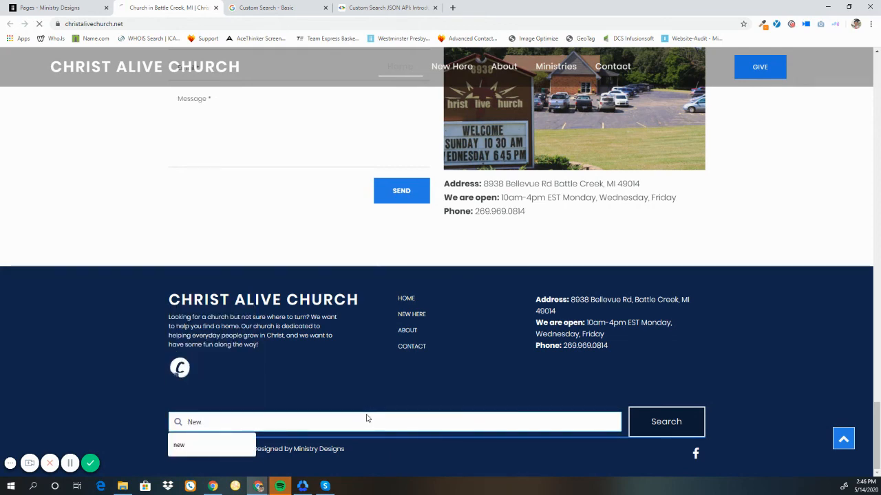
pyautogui.press('Return')
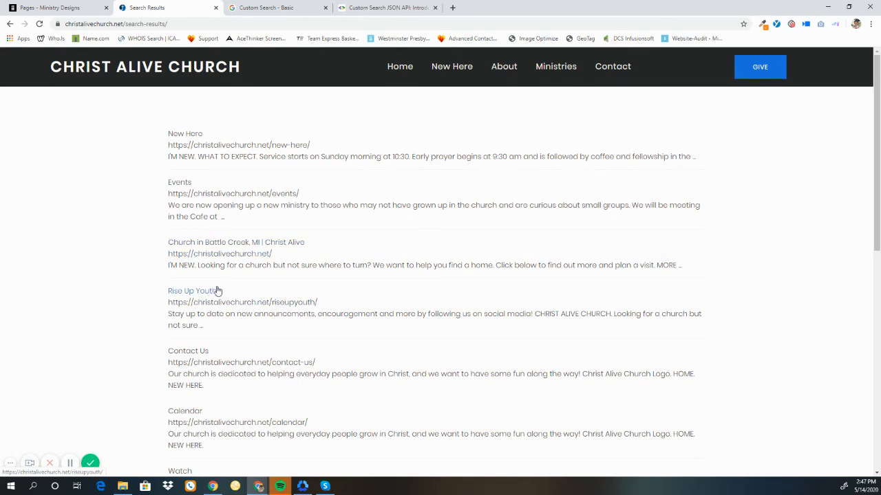
# Step: Browse the search results and open the New Here result to inspect its page
pyautogui.scroll(-3, 172, 279)
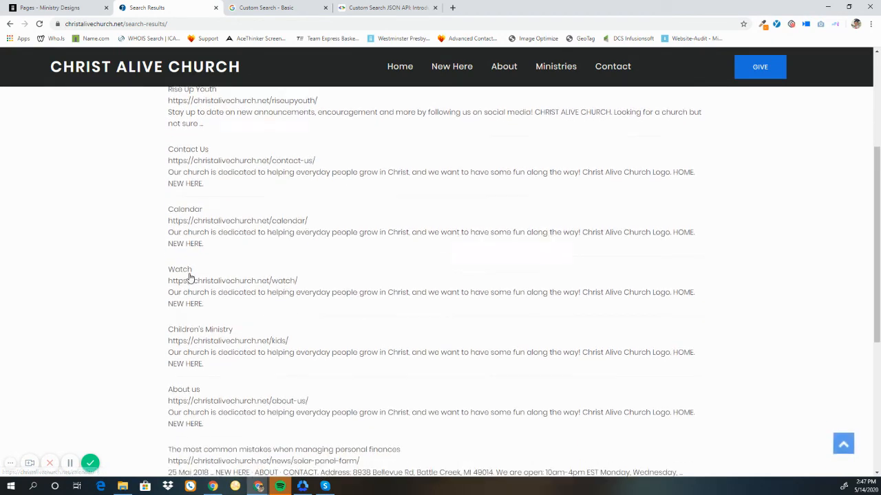
pyautogui.scroll(-2, 191, 277)
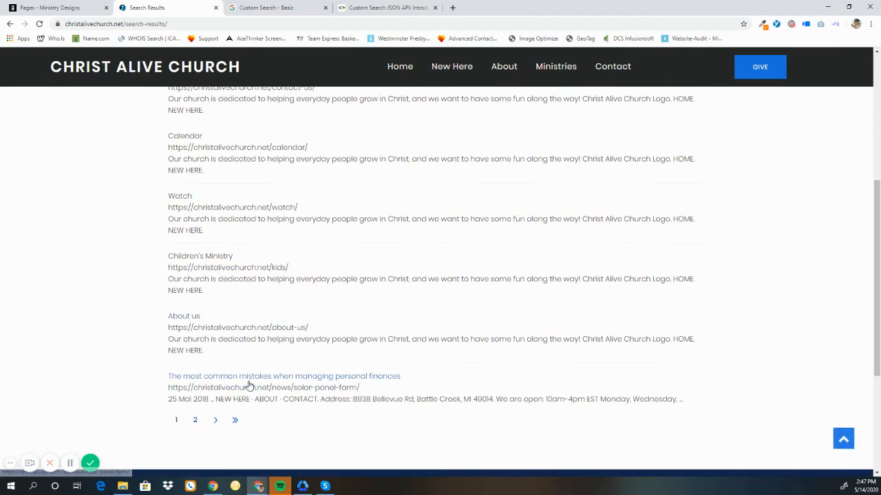
pyautogui.scroll(4, 237, 386)
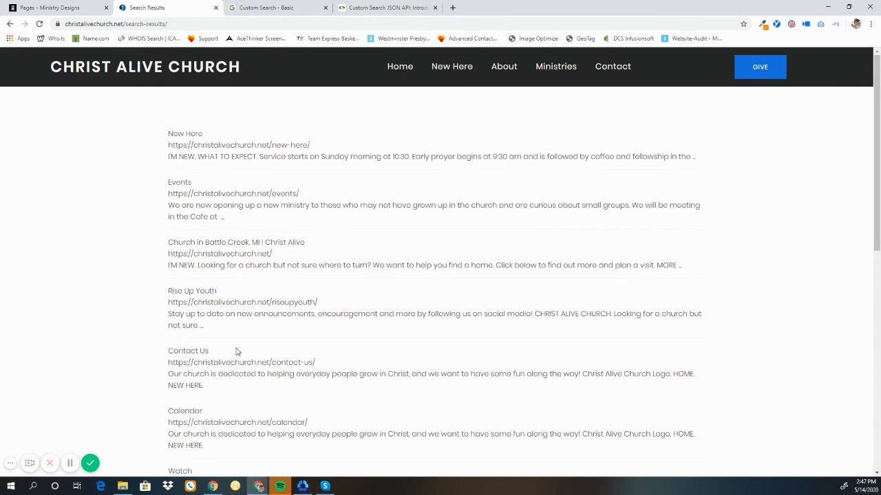
pyautogui.click(193, 146)
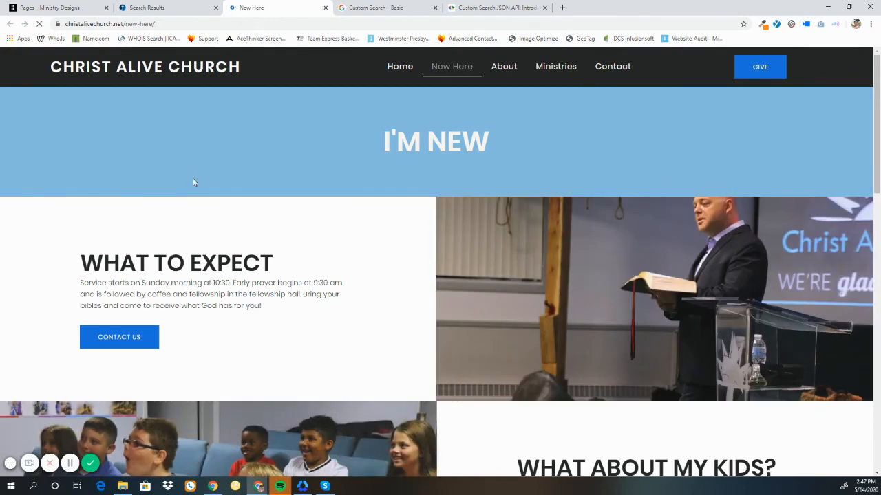
pyautogui.scroll(-2, 526, 318)
pyautogui.scroll(-5, 526, 318)
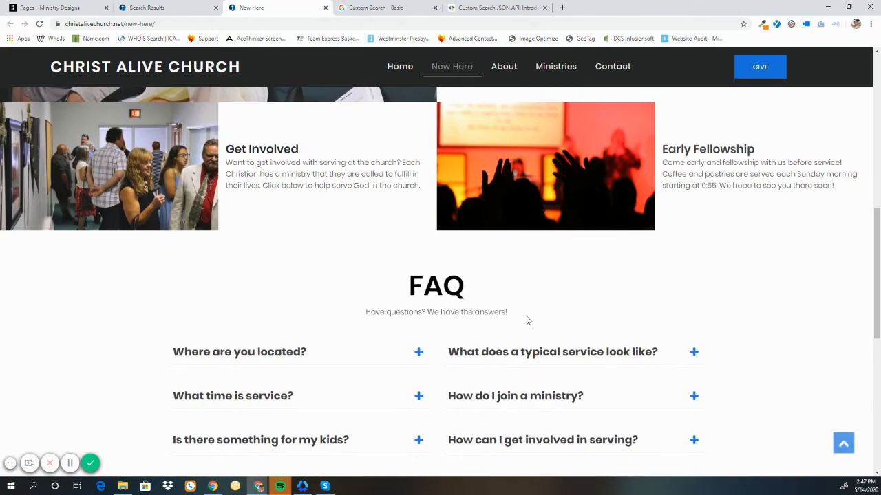
pyautogui.scroll(-3, 527, 318)
pyautogui.scroll(-3, 527, 320)
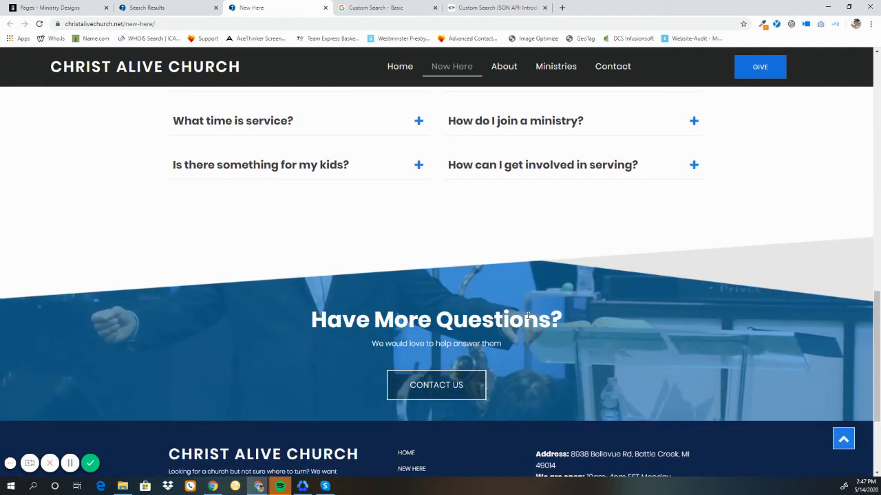
# Step: Run another search from the footer search box and open the Children's Ministry result
pyautogui.click(440, 422)
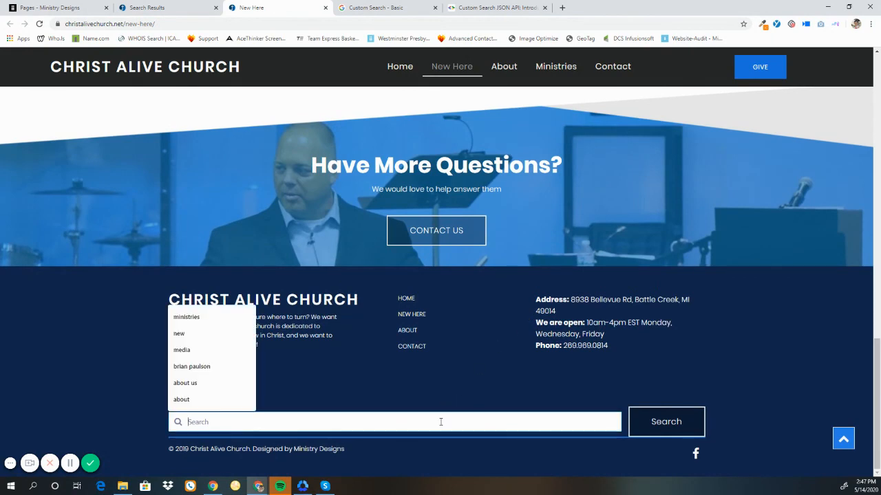
pyautogui.write('Kids')
pyautogui.press('Return')
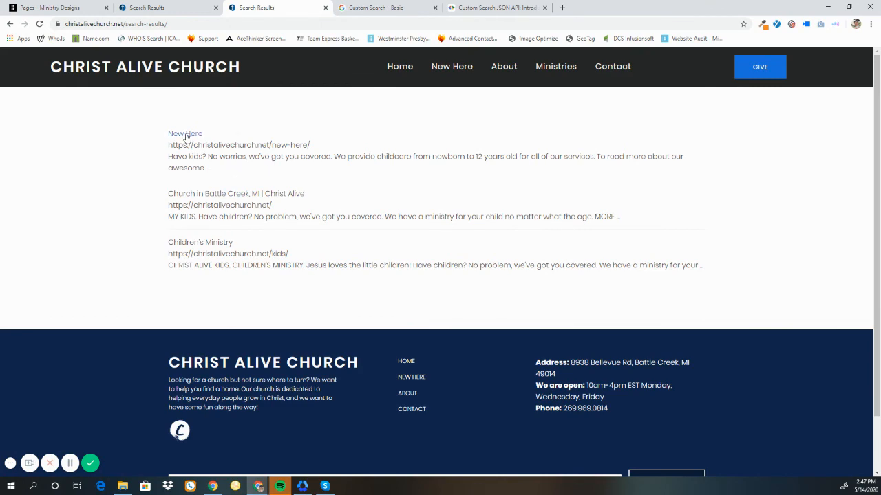
pyautogui.click(197, 242)
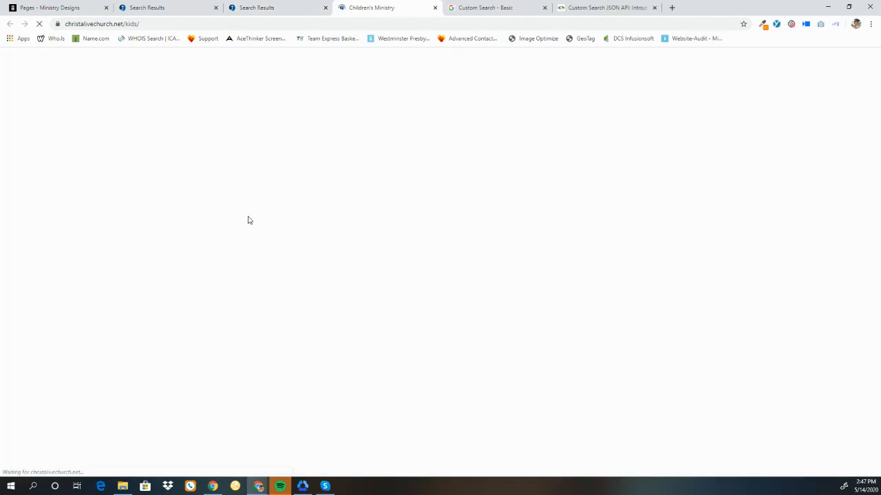
pyautogui.scroll(-4, 415, 249)
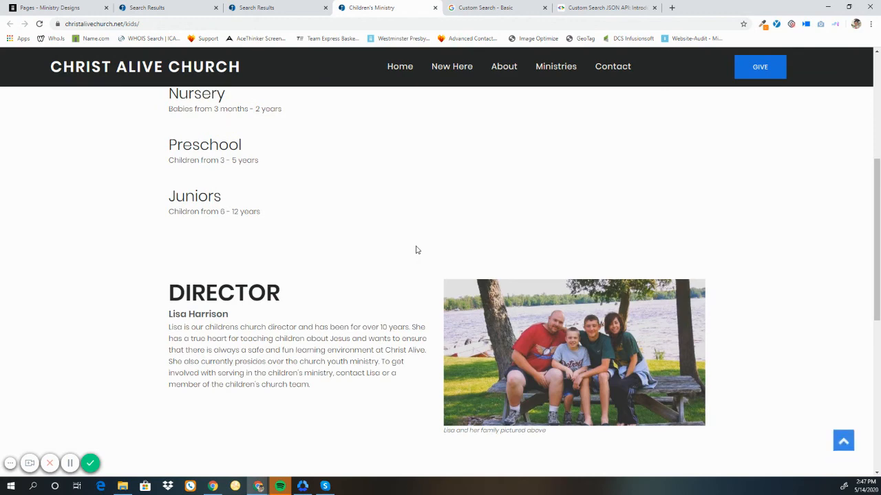
pyautogui.scroll(4, 419, 249)
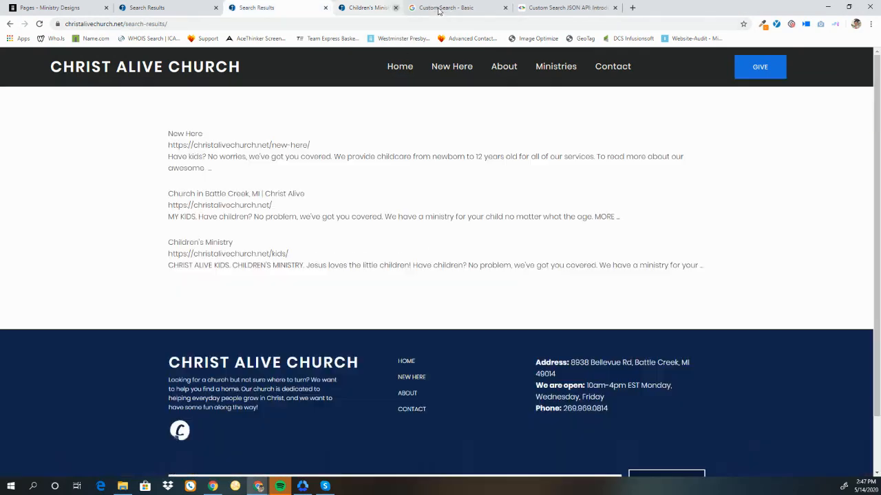
# Step: Close the test tabs and return to the site editor's dashboard
pyautogui.click(435, 7)
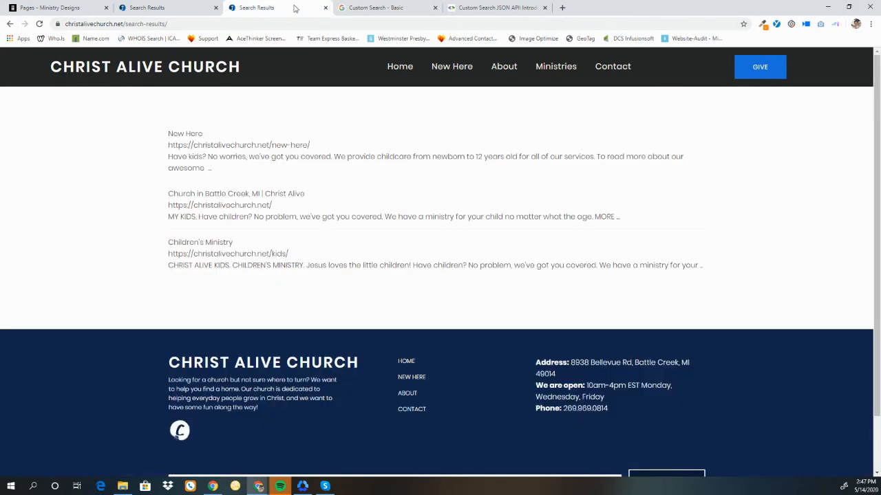
pyautogui.click(325, 7)
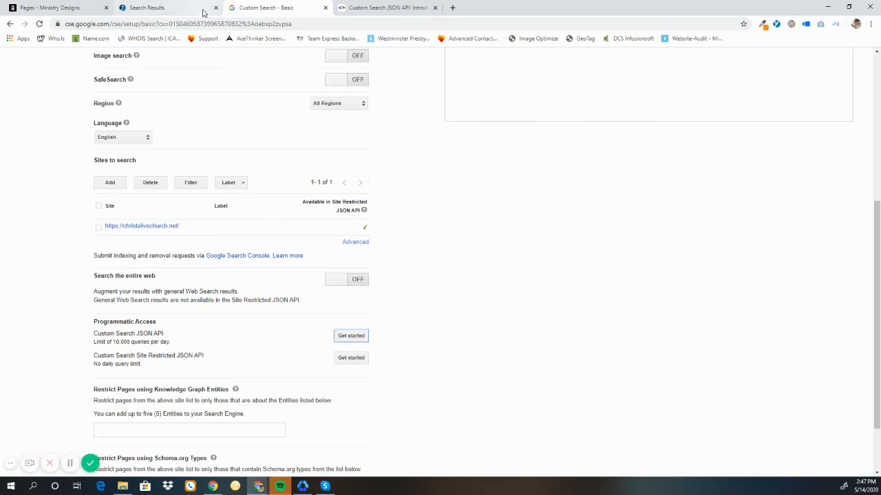
pyautogui.click(203, 9)
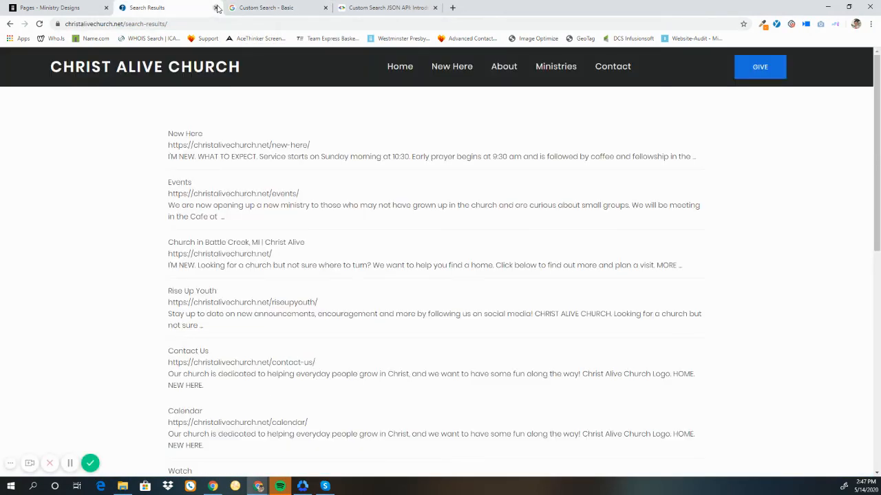
pyautogui.click(217, 7)
pyautogui.click(68, 10)
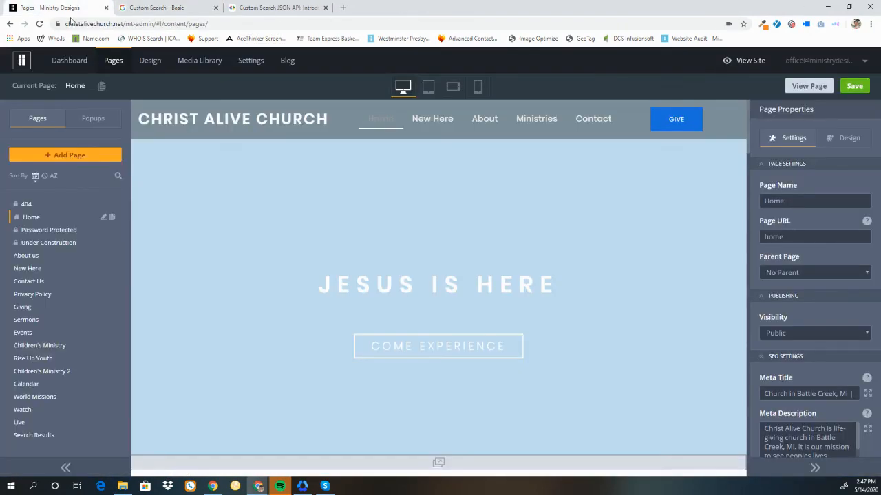
pyautogui.click(72, 62)
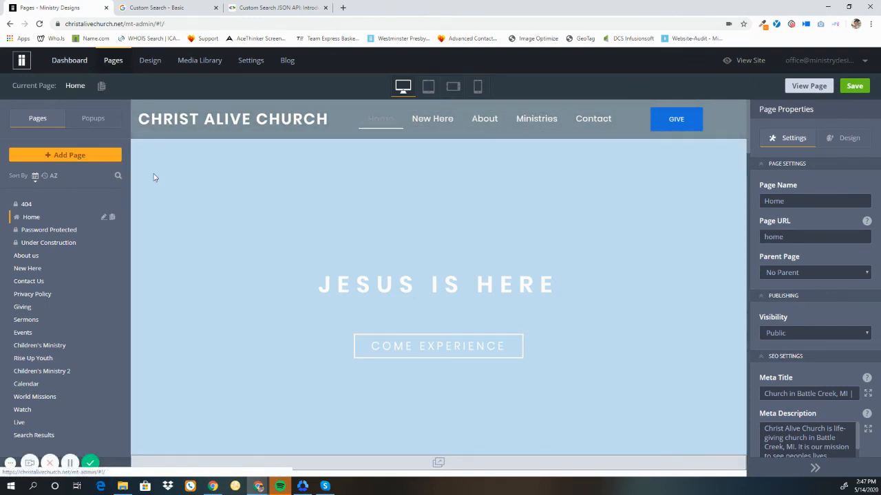